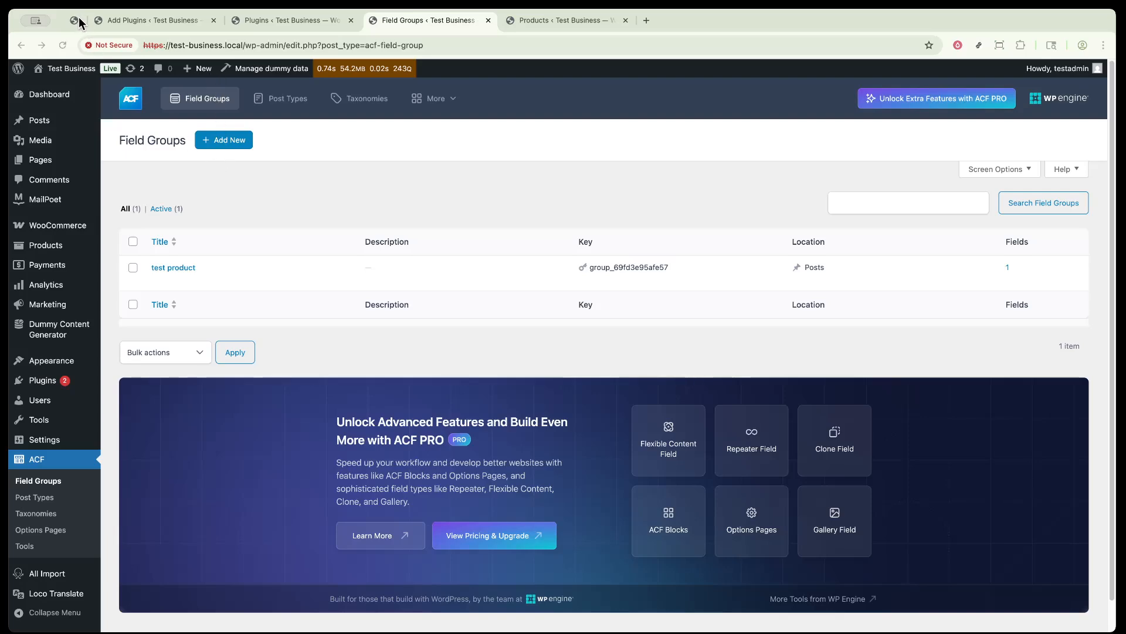
# Search the plugin directory for "advance custom field".
pyautogui.click(116, 21)
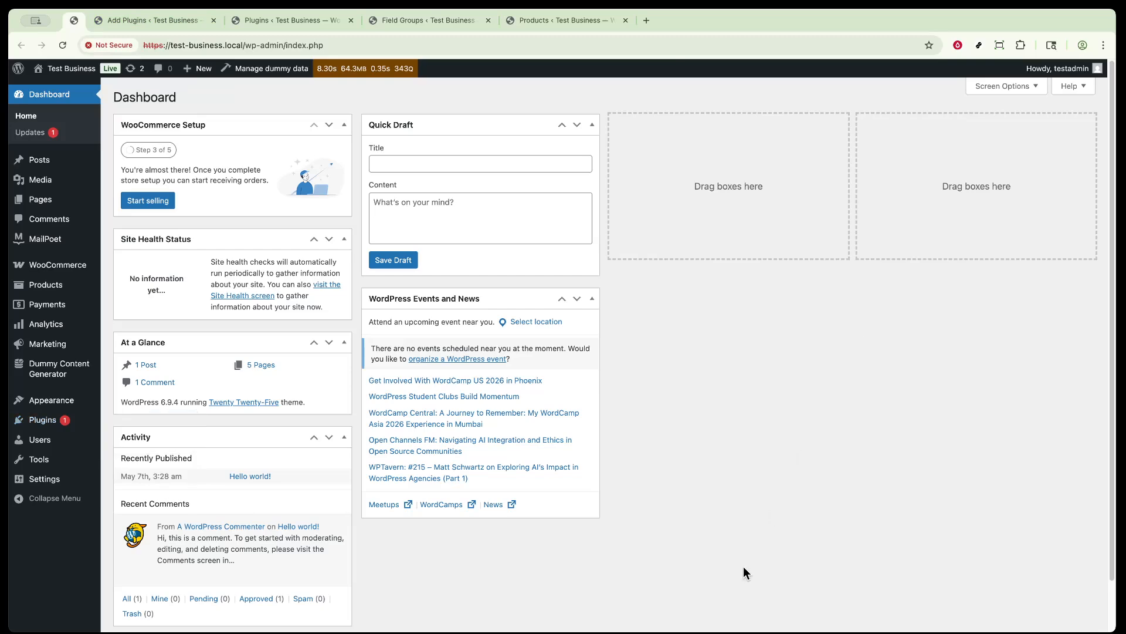
pyautogui.hotkey('ctrl', 'Tab')
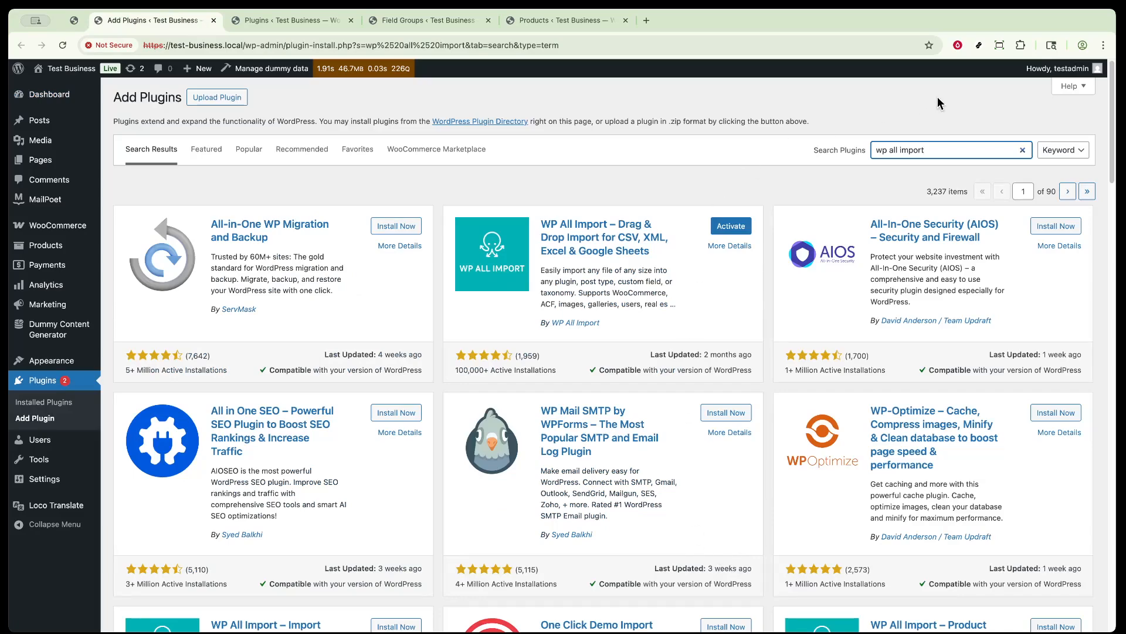
pyautogui.press('super+a')
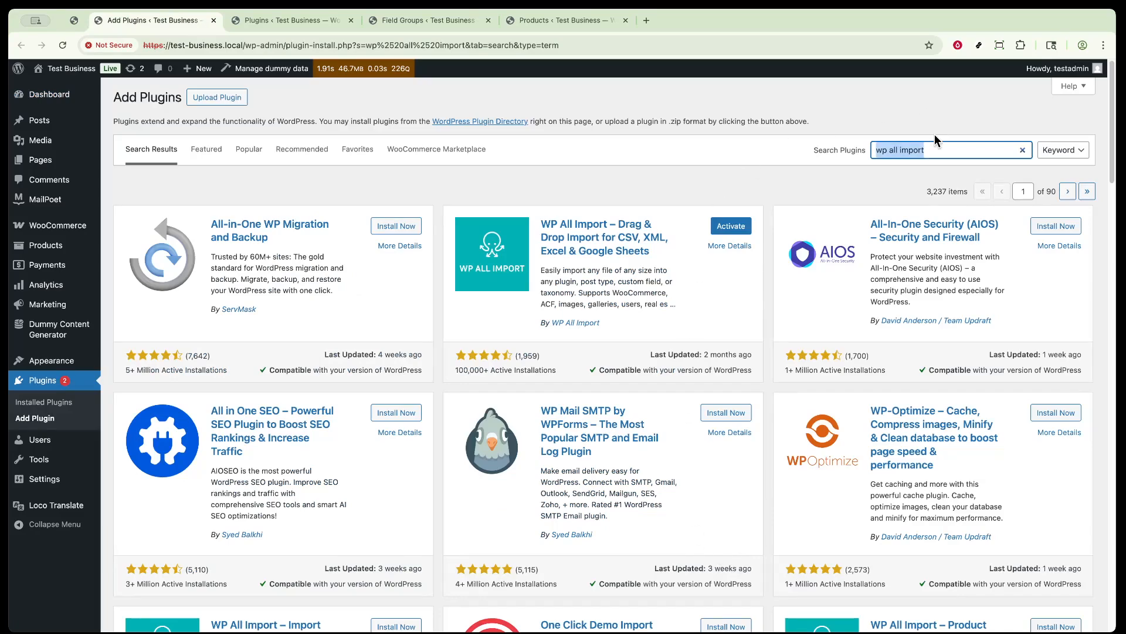
pyautogui.write('a')
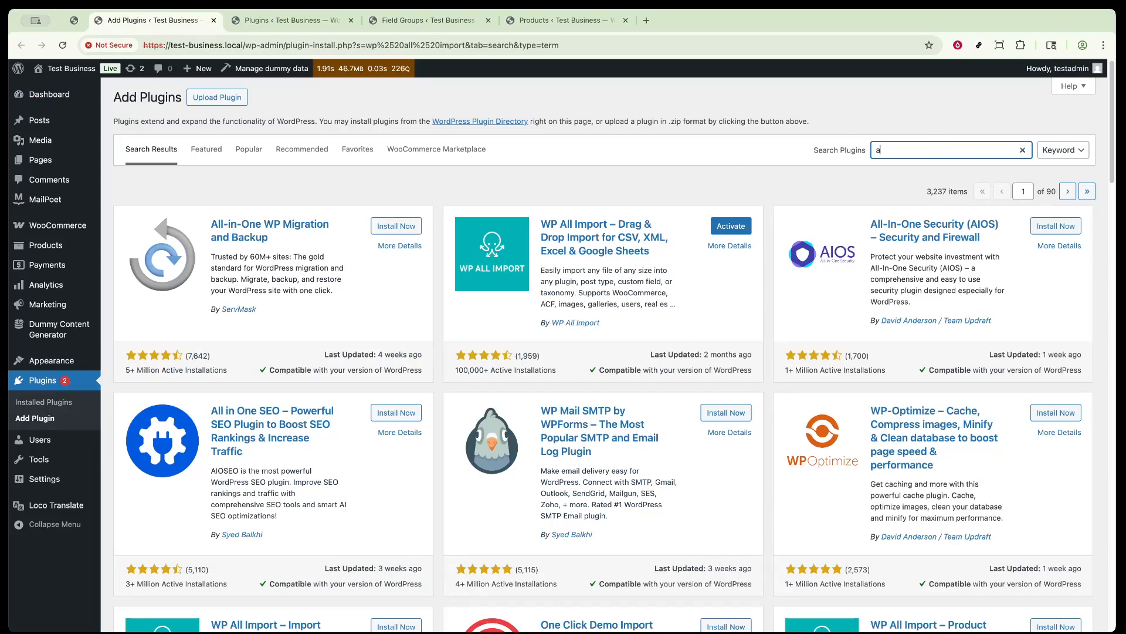
pyautogui.write('dvanced')
pyautogui.press('super+a')
pyautogui.write('advance ')
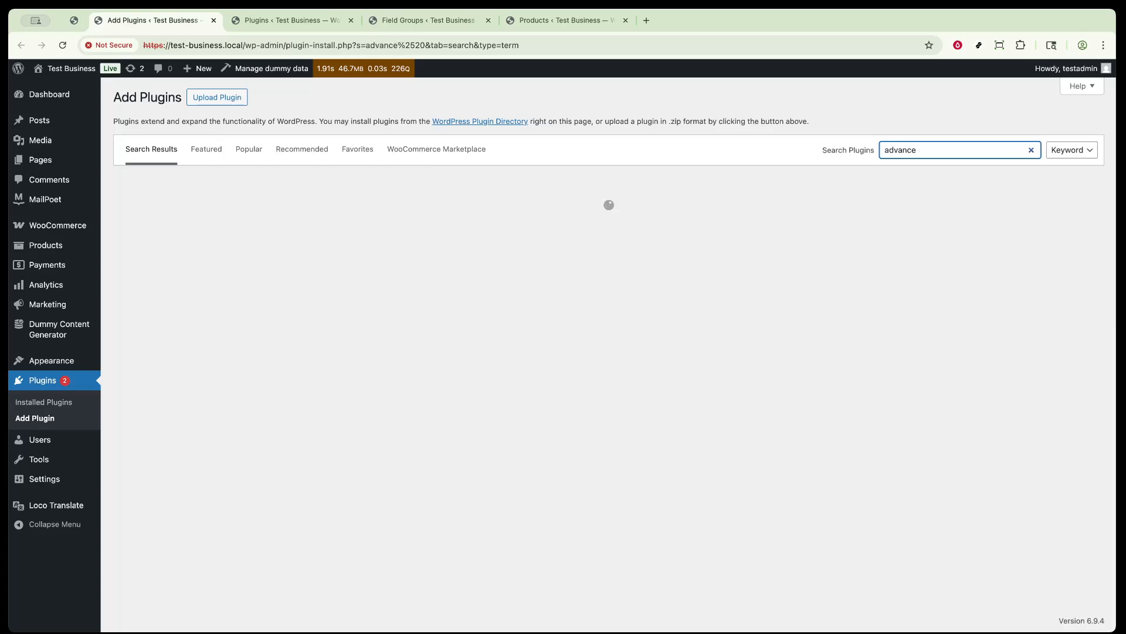
pyautogui.write('custom field')
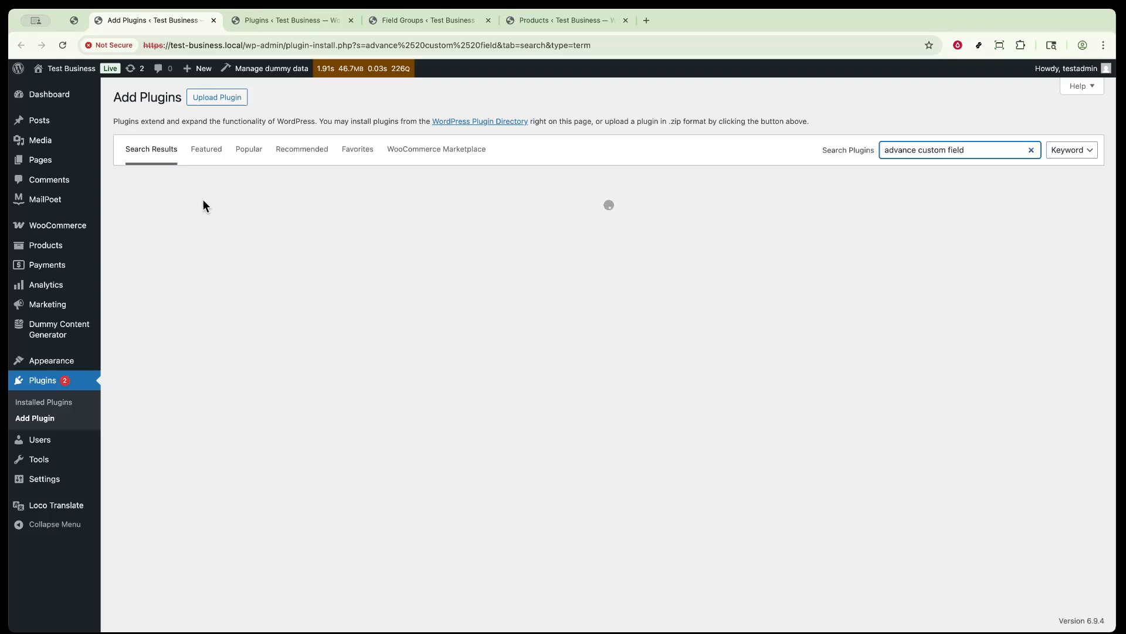
# Create a new ACF field group titled "ACF Product".
pyautogui.click(264, 22)
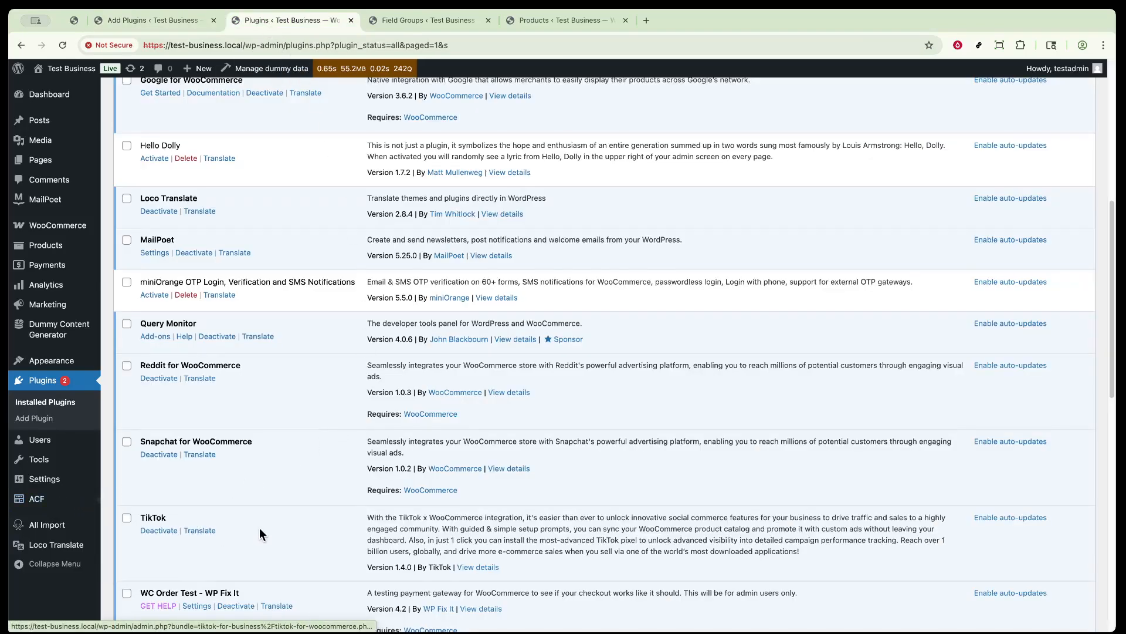
pyautogui.moveTo(39, 506)
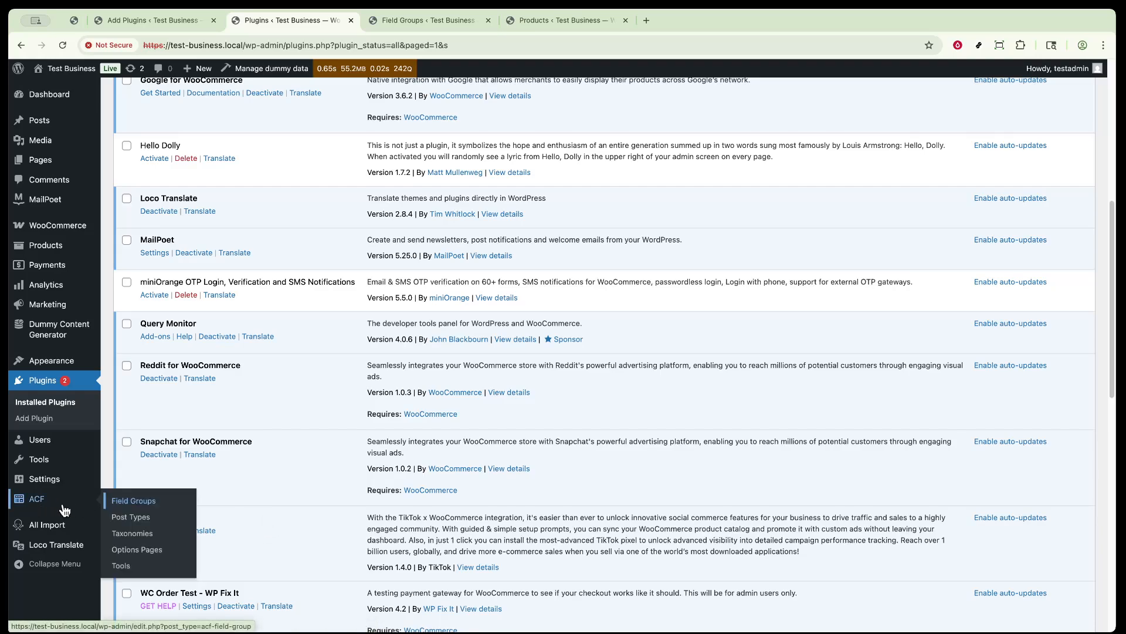
pyautogui.click(37, 499)
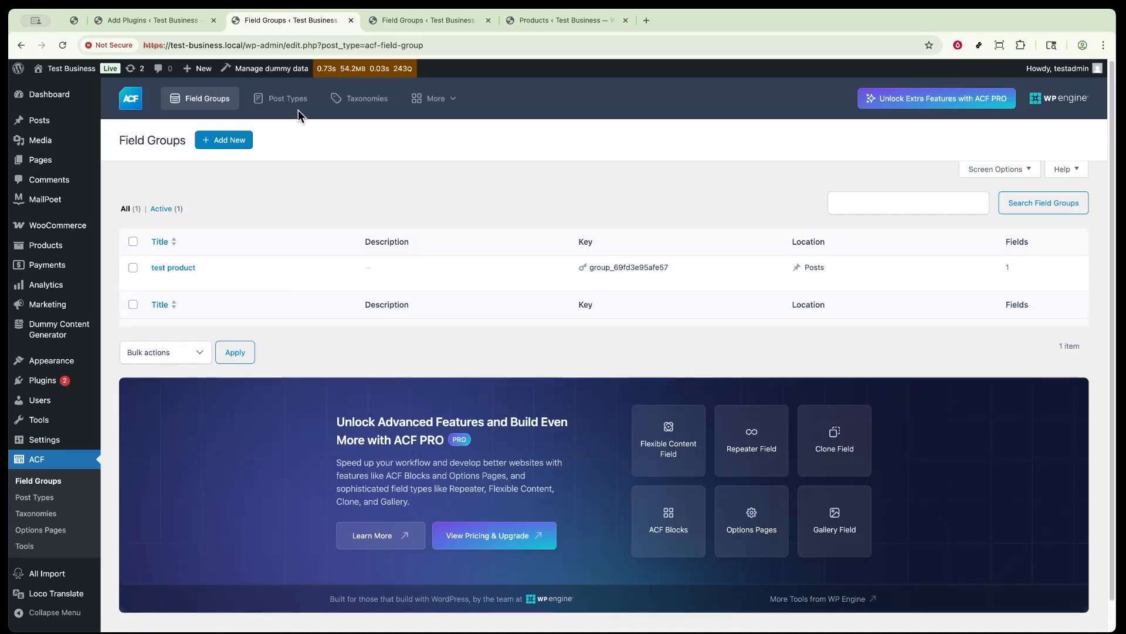
pyautogui.click(236, 149)
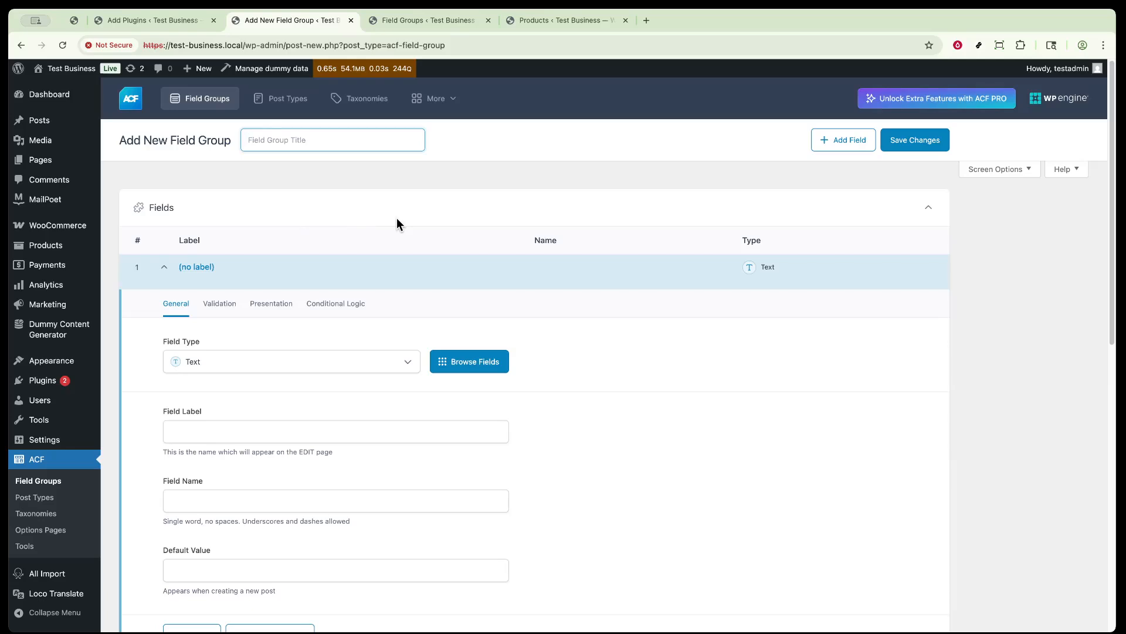
pyautogui.write('ACF Product')
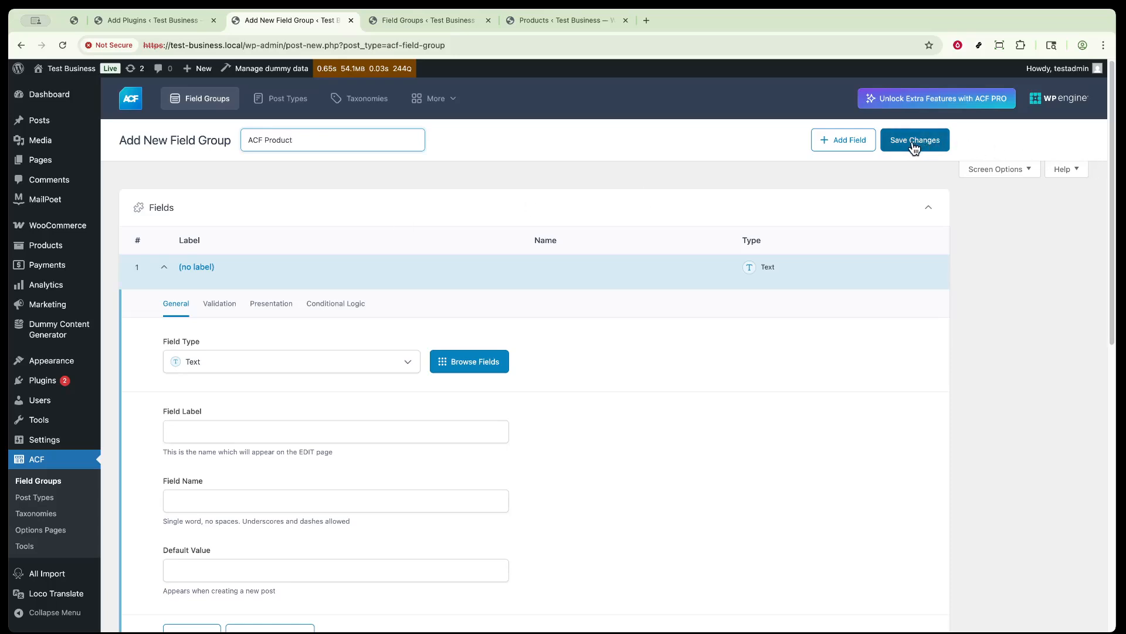
# Add a second field to the ACF Product group and collapse the settings of both fields.
pyautogui.click(851, 142)
pyautogui.scroll(5, 402, 311)
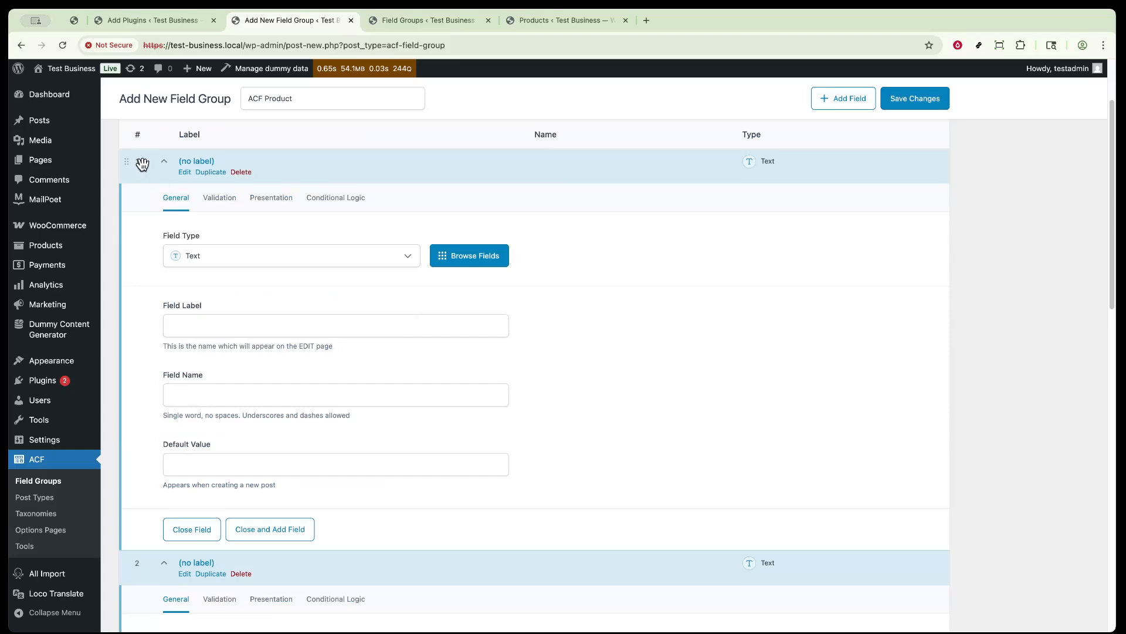
pyautogui.click(165, 167)
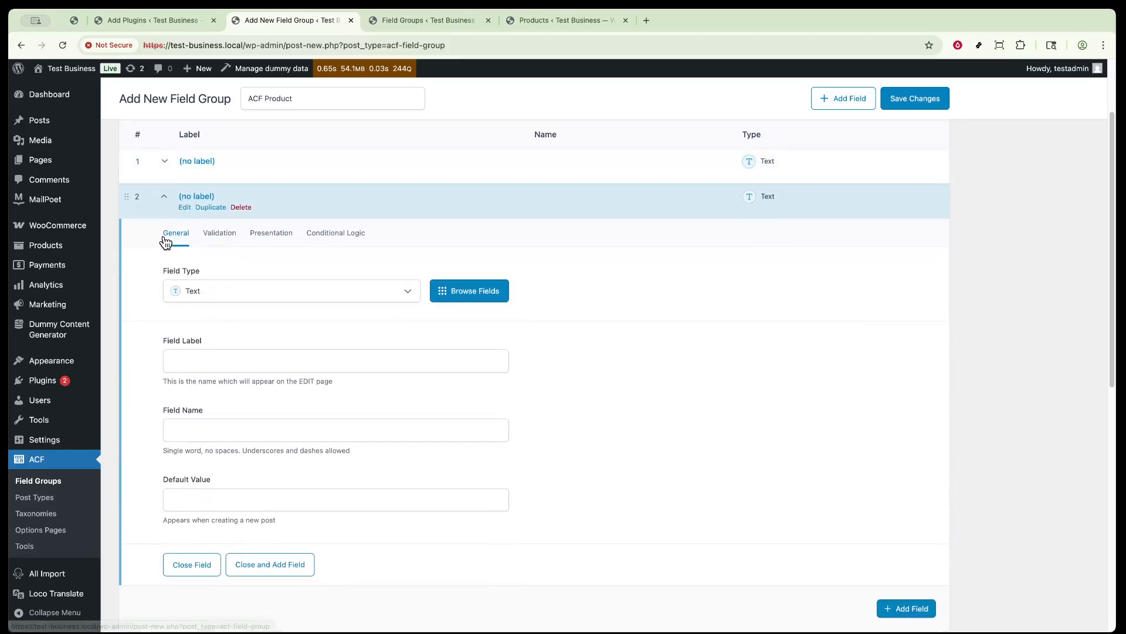
pyautogui.click(158, 198)
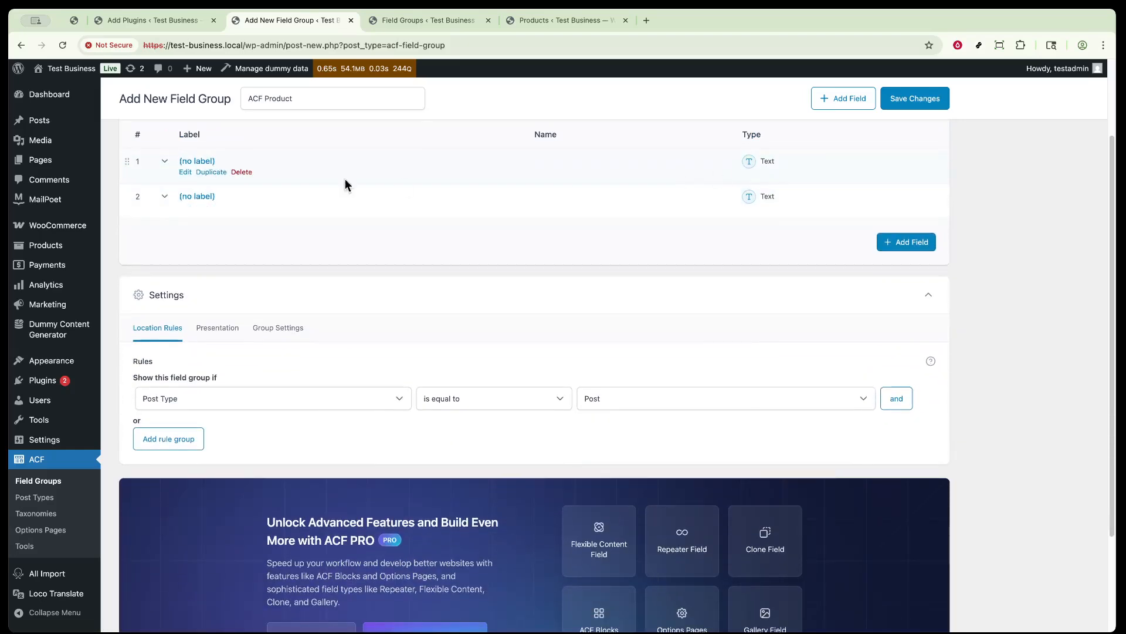
# Label the first field "Brand" and set its field type to Select.
pyautogui.click(166, 162)
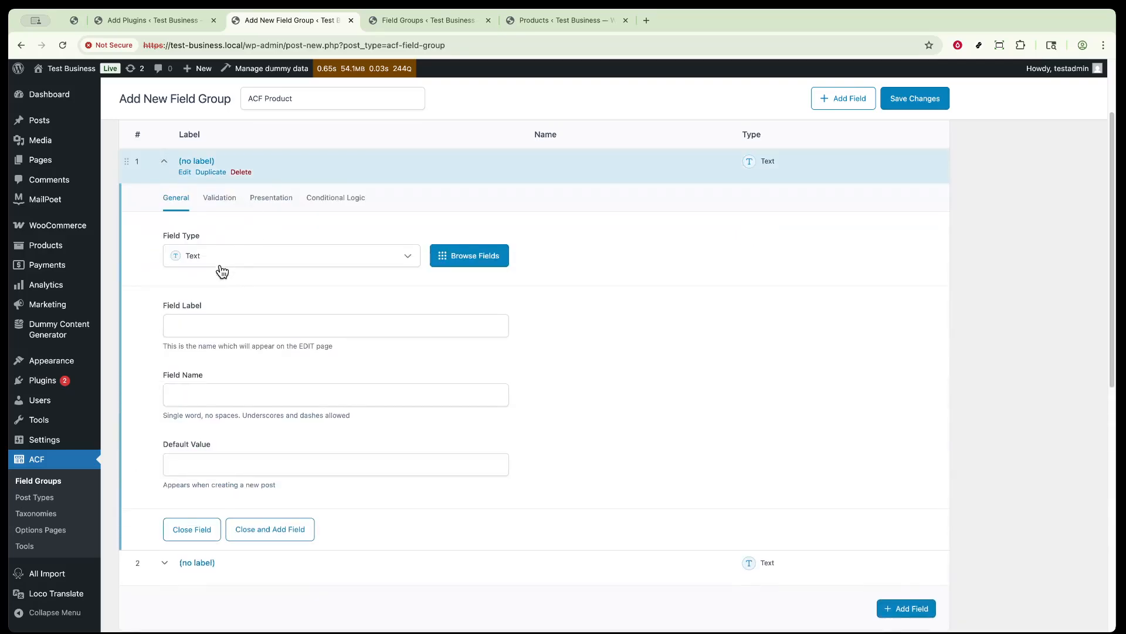
pyautogui.click(212, 325)
pyautogui.write('Brand')
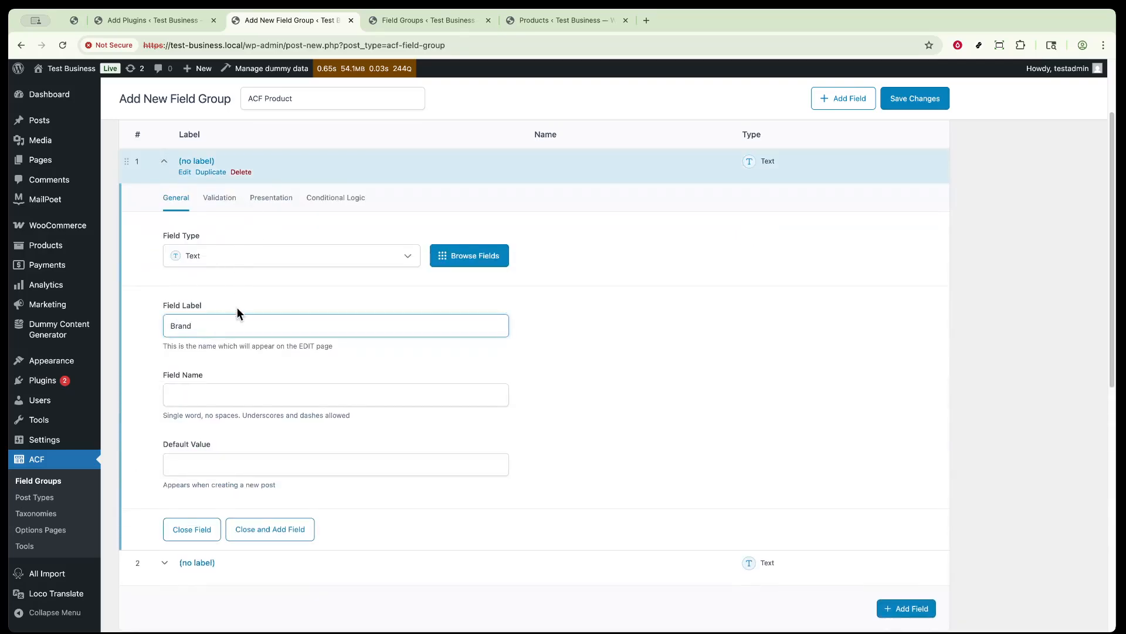
pyautogui.click(265, 262)
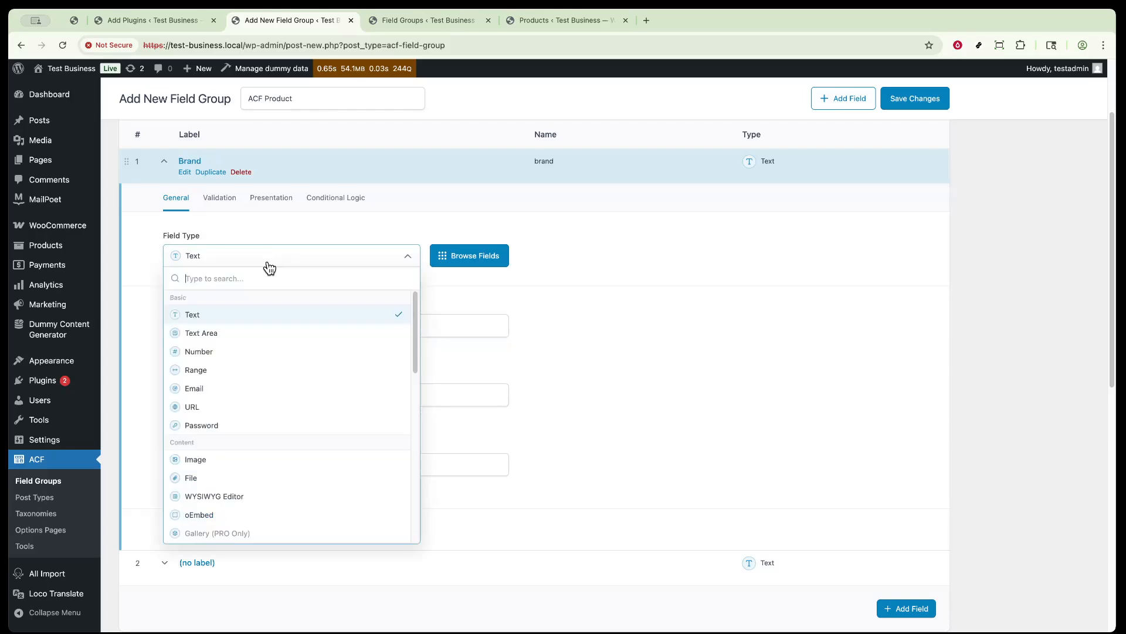
pyautogui.scroll(-3, 255, 410)
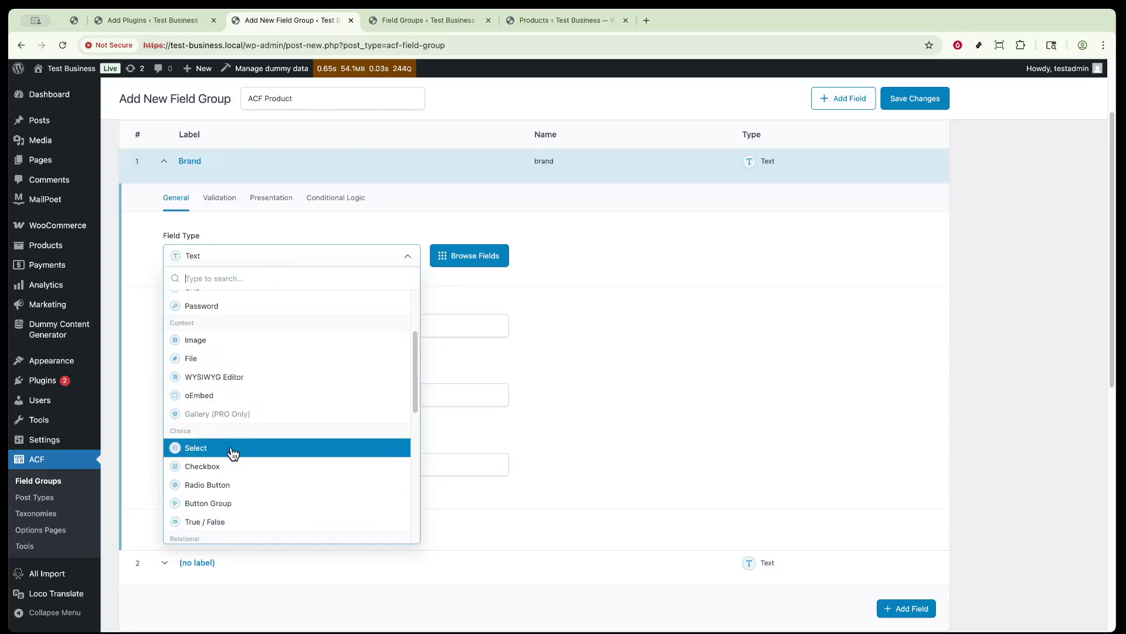
pyautogui.click(234, 449)
# Enter A, B and C on separate lines as the choices of the Brand field.
pyautogui.scroll(-5, 296, 439)
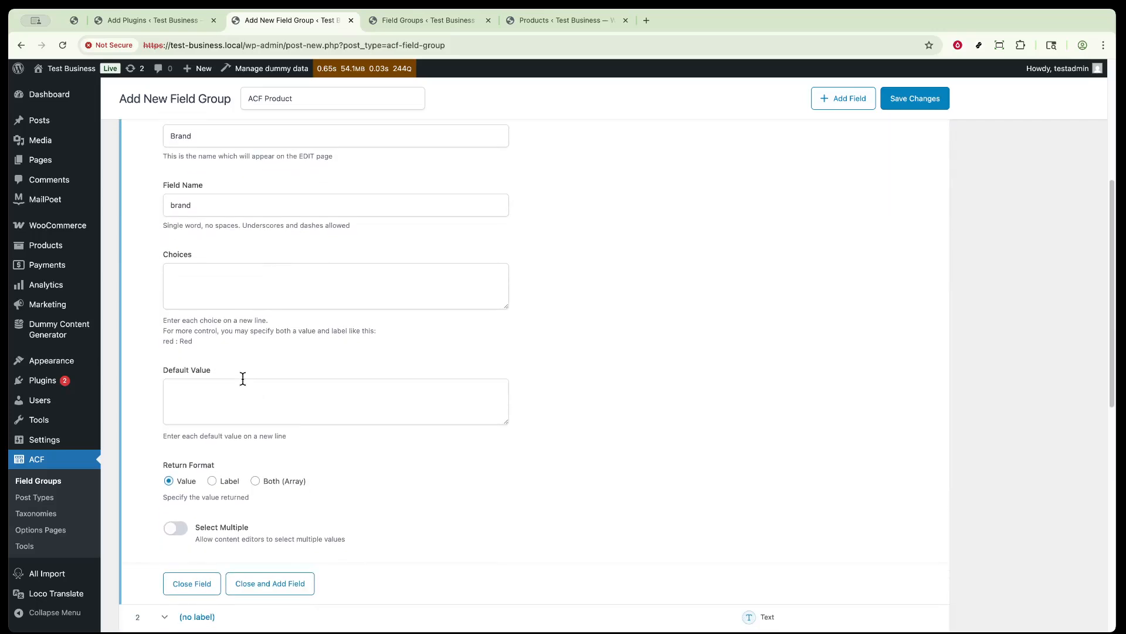
pyautogui.click(287, 278)
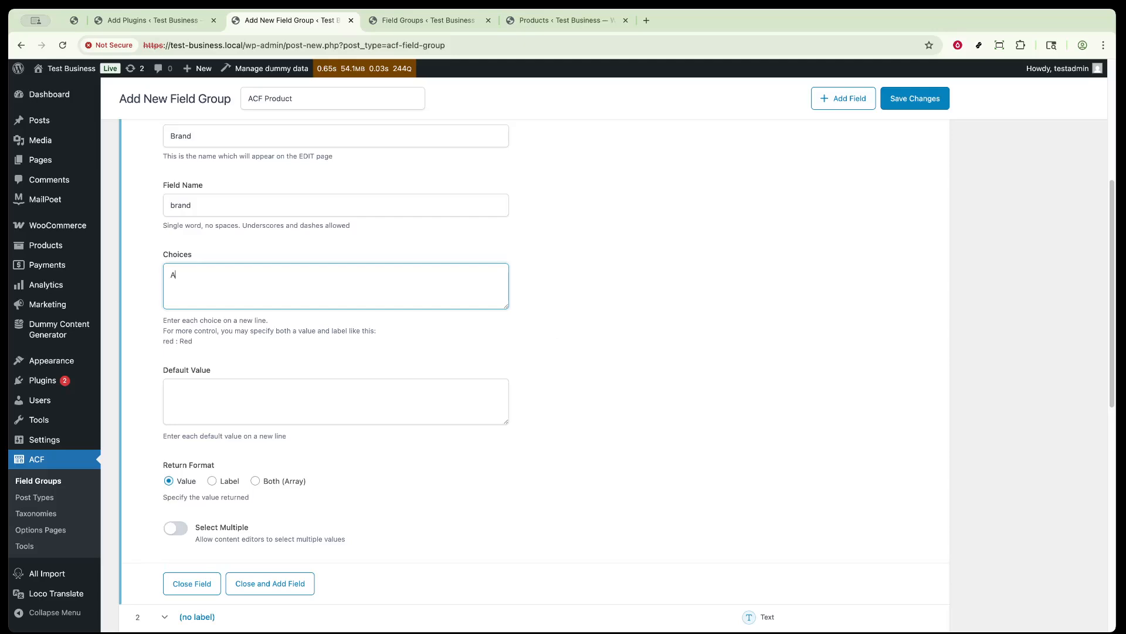
pyautogui.write('A')
pyautogui.press('Return')
pyautogui.write('B')
pyautogui.press('Return')
pyautogui.write('C')
# Label the second field "Type" and set its field type to Radio Button.
pyautogui.scroll(-5, 463, 397)
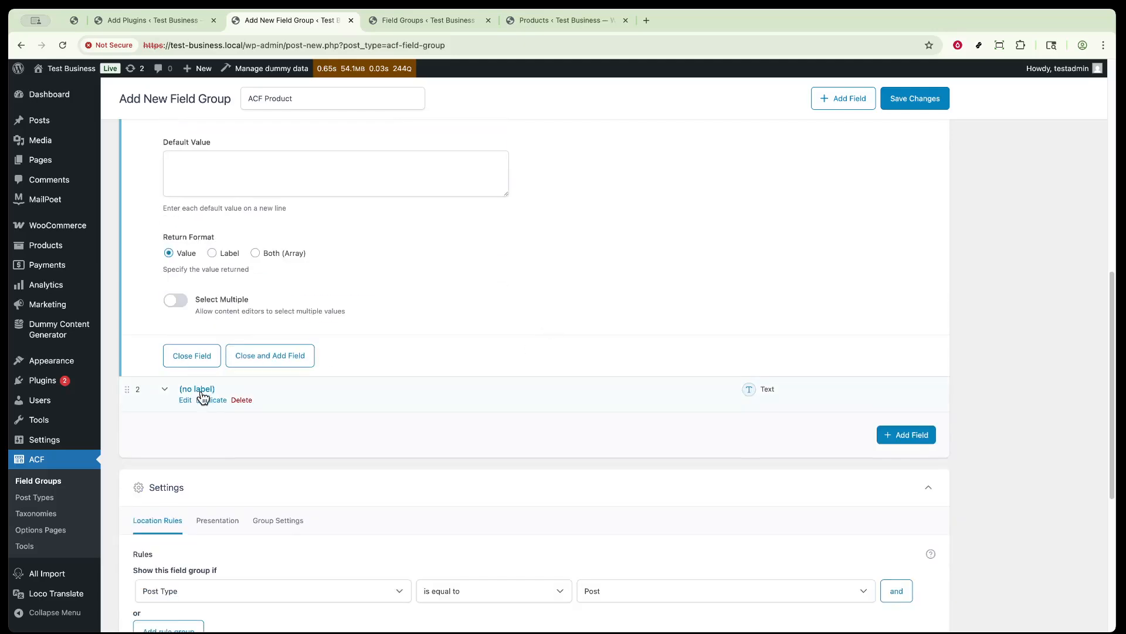
pyautogui.click(202, 390)
pyautogui.scroll(-3, 290, 509)
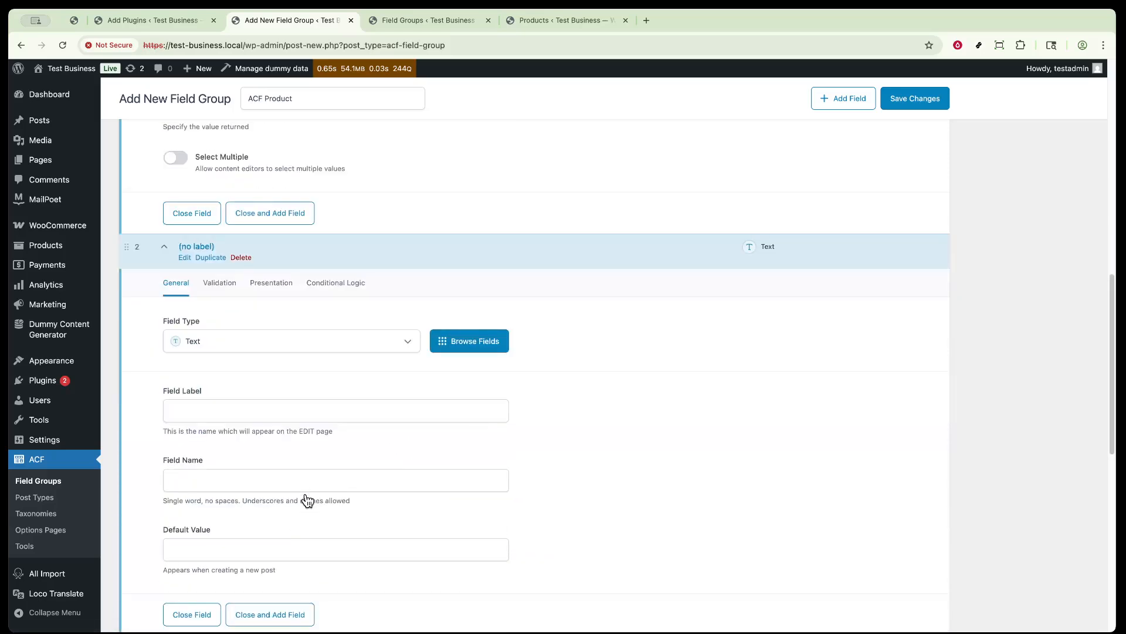
pyautogui.click(284, 411)
pyautogui.write('Type')
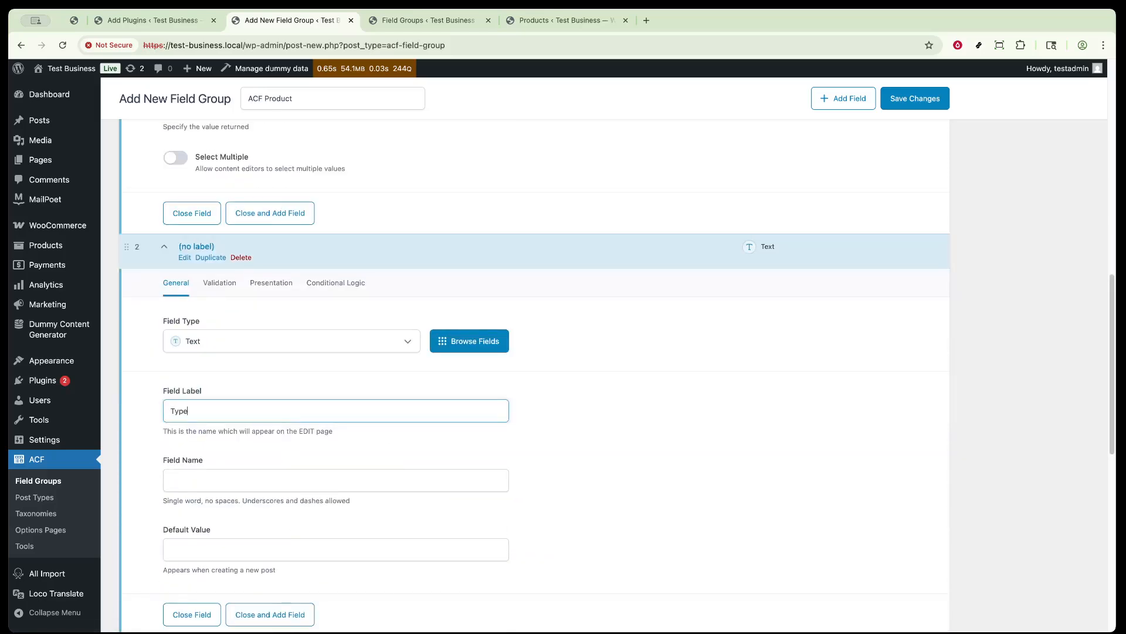
pyautogui.click(292, 348)
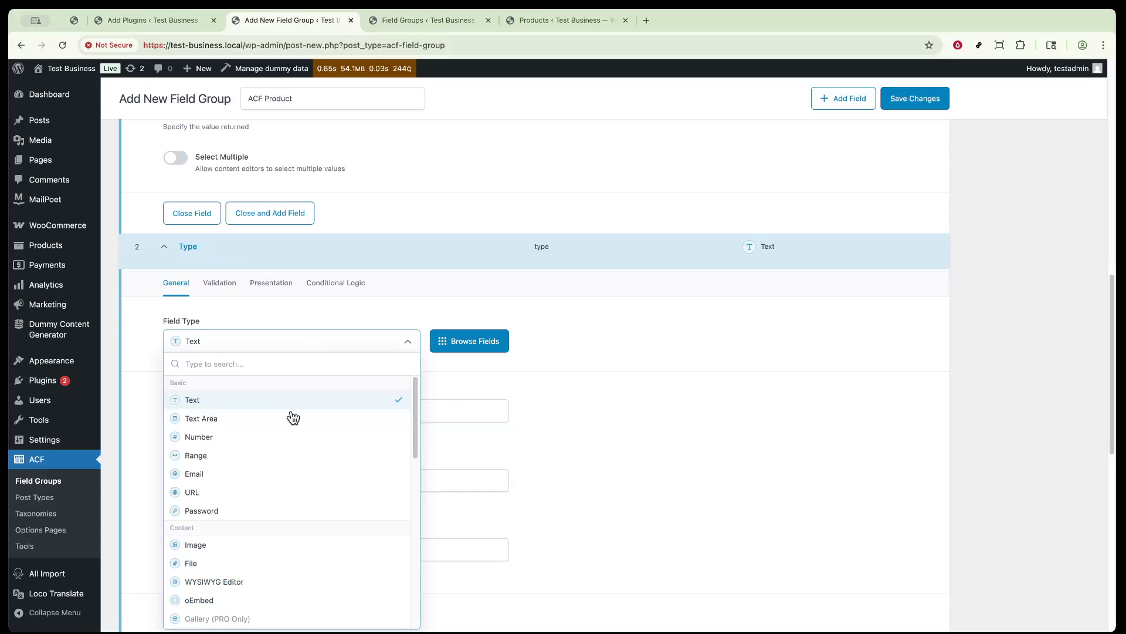
pyautogui.scroll(-2, 281, 457)
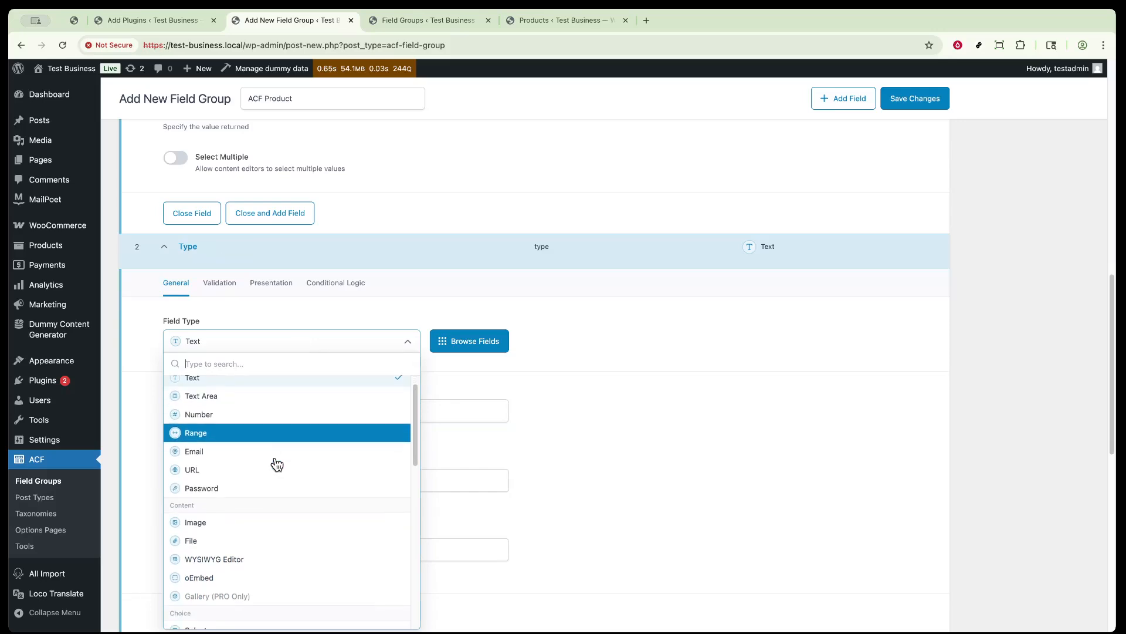
pyautogui.scroll(-3, 277, 464)
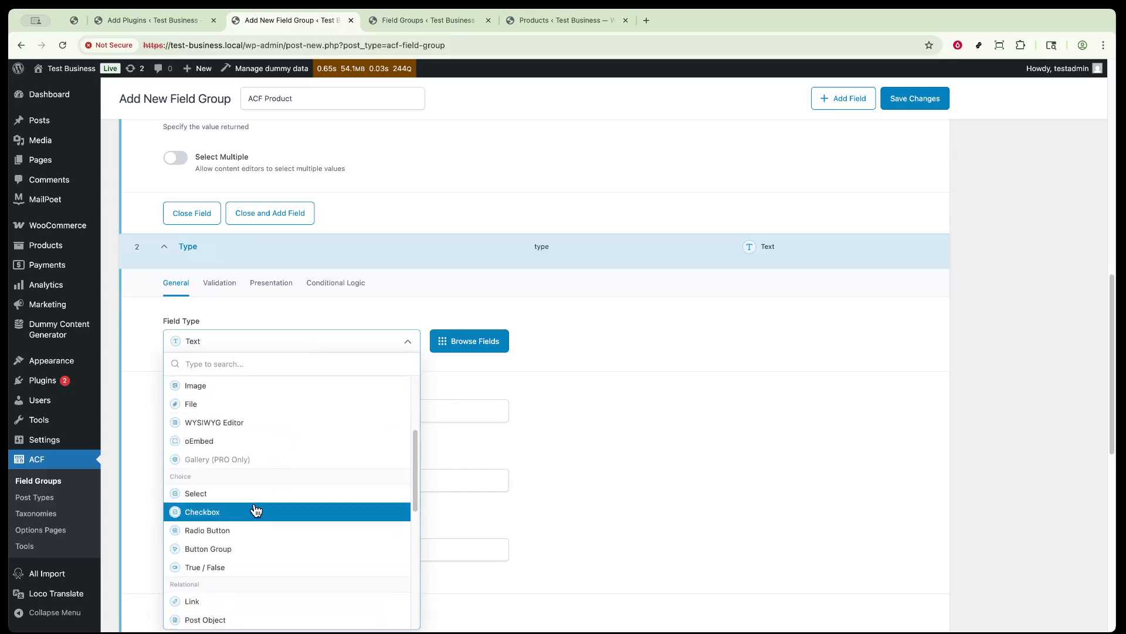
pyautogui.click(300, 531)
# Enter Male and Female on separate lines as the choices of the Type field.
pyautogui.scroll(-2, 773, 407)
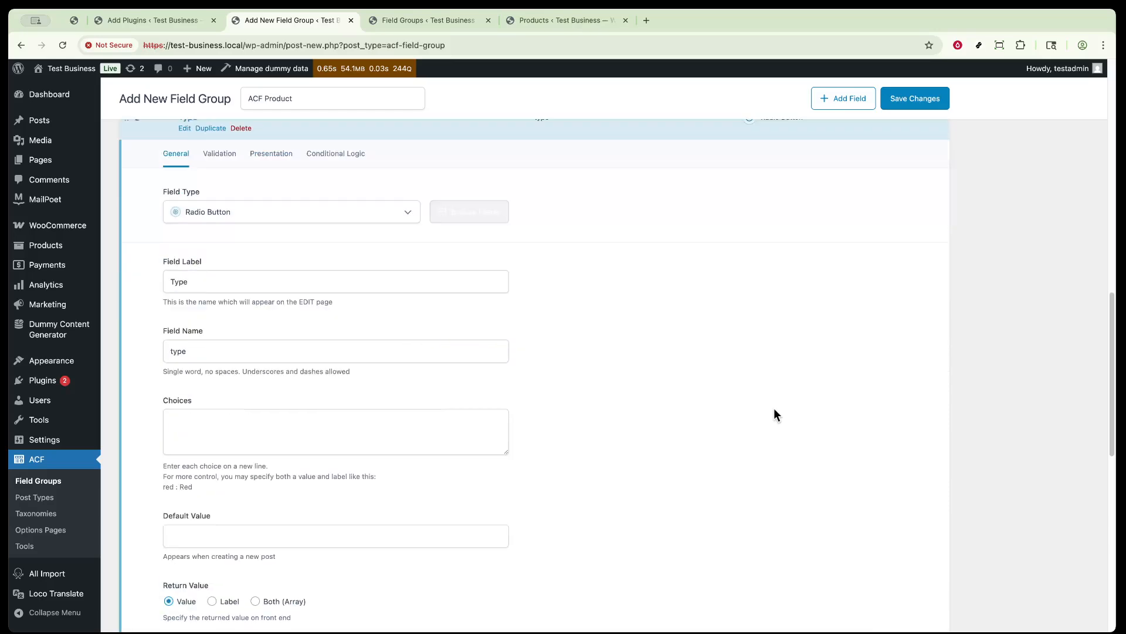
pyautogui.click(238, 426)
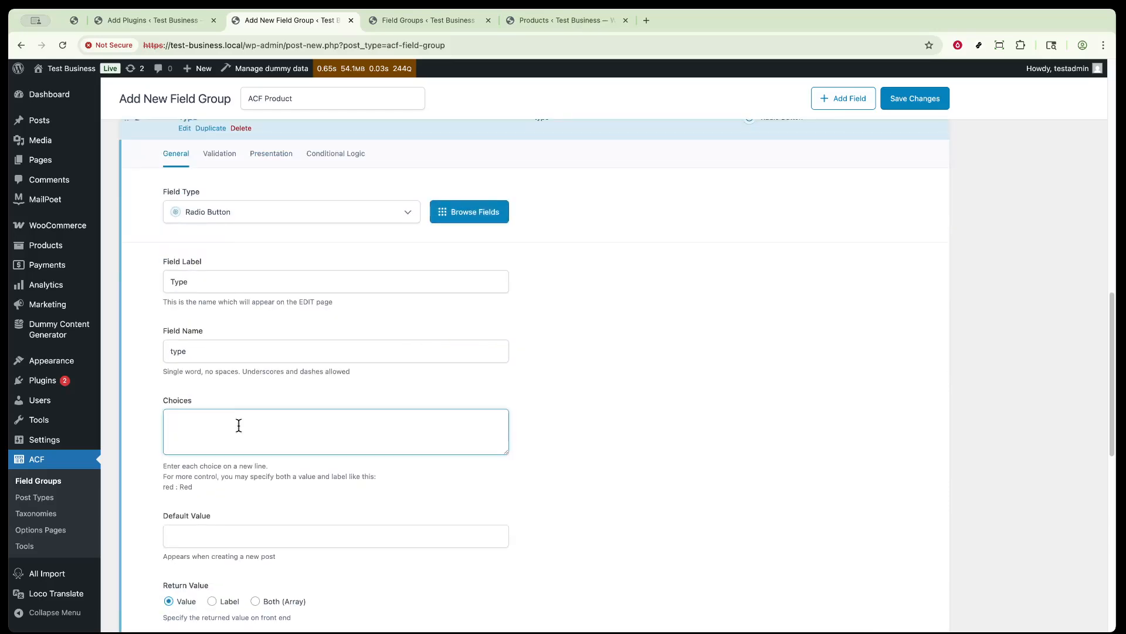
pyautogui.write('Male ')
pyautogui.write('Fema')
pyautogui.write('le')
# Set the location rule to show the field group when Post Type is equal to Product, and save the group.
pyautogui.scroll(-3, 595, 420)
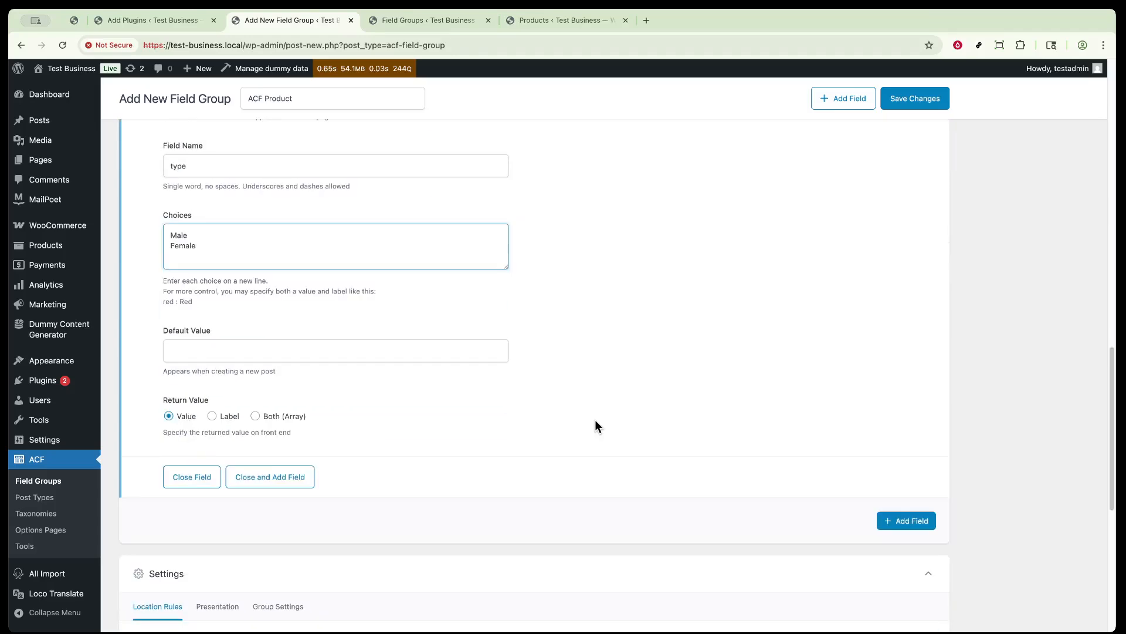
pyautogui.scroll(-1, 595, 420)
pyautogui.scroll(-7, 594, 423)
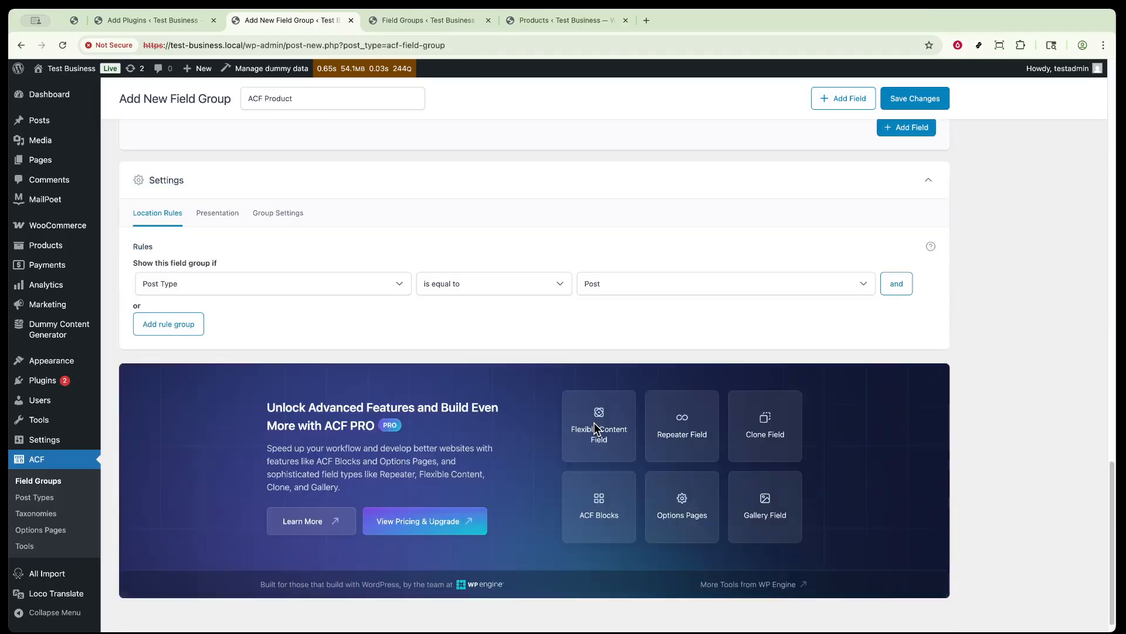
pyautogui.click(737, 289)
pyautogui.click(660, 311)
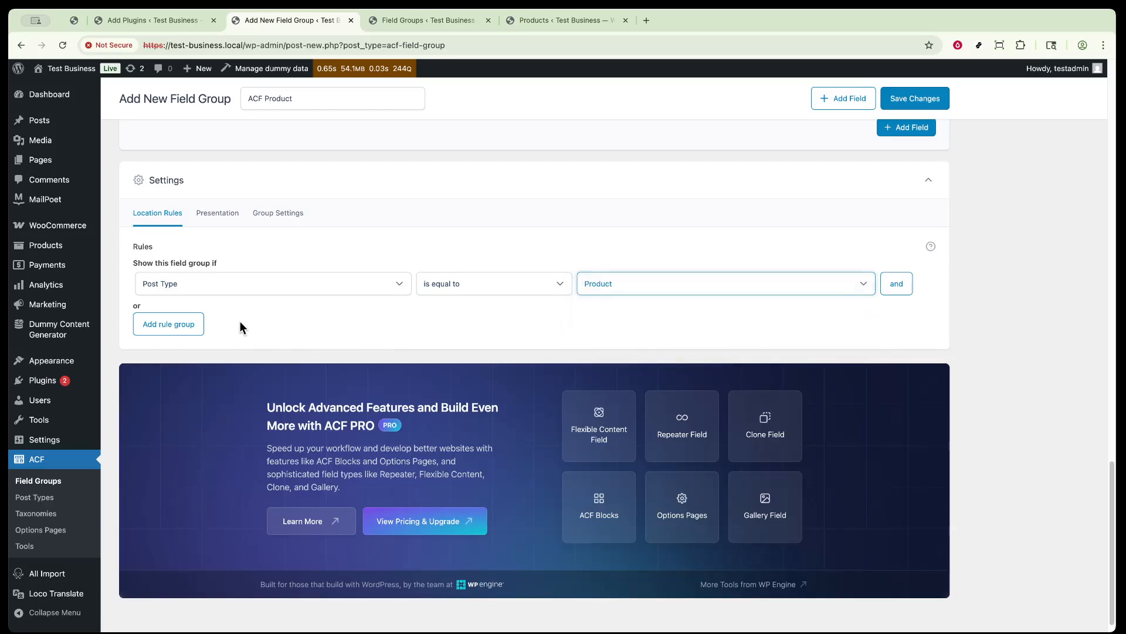
pyautogui.scroll(10, 870, 305)
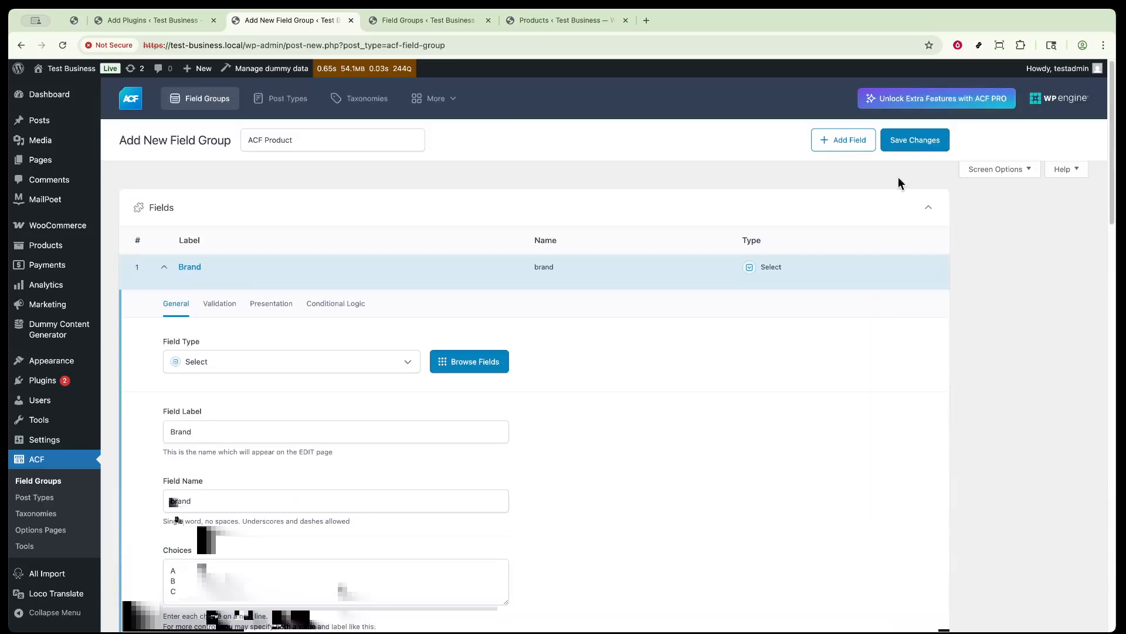
pyautogui.click(918, 141)
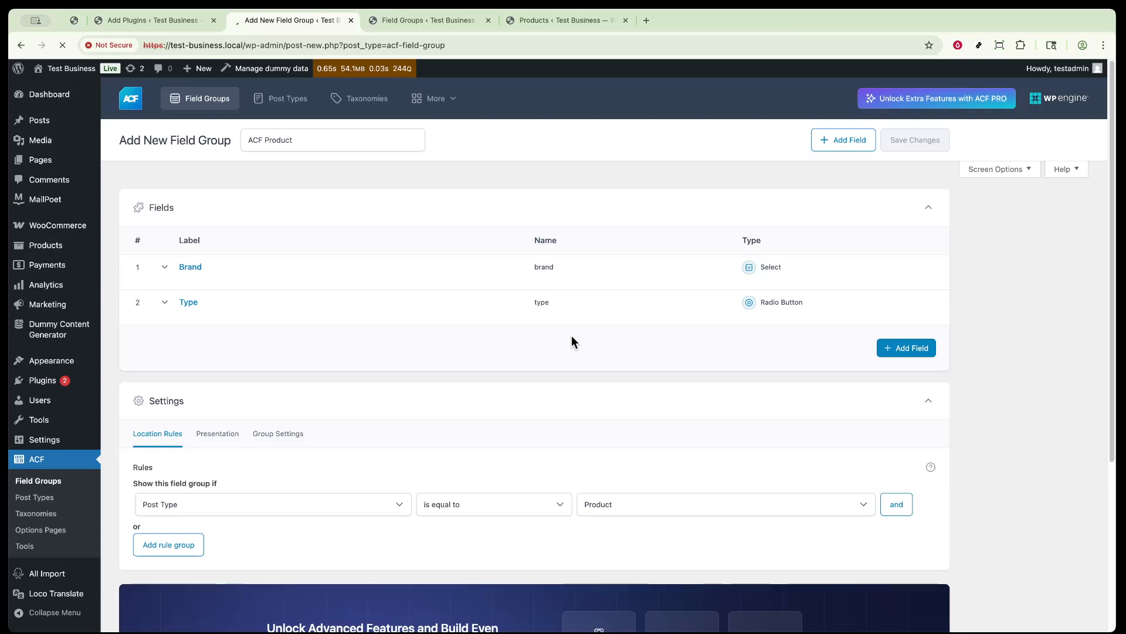
# Open the WordPress Pennant product for editing from the products list and go to its ACF Product fields.
pyautogui.click(553, 23)
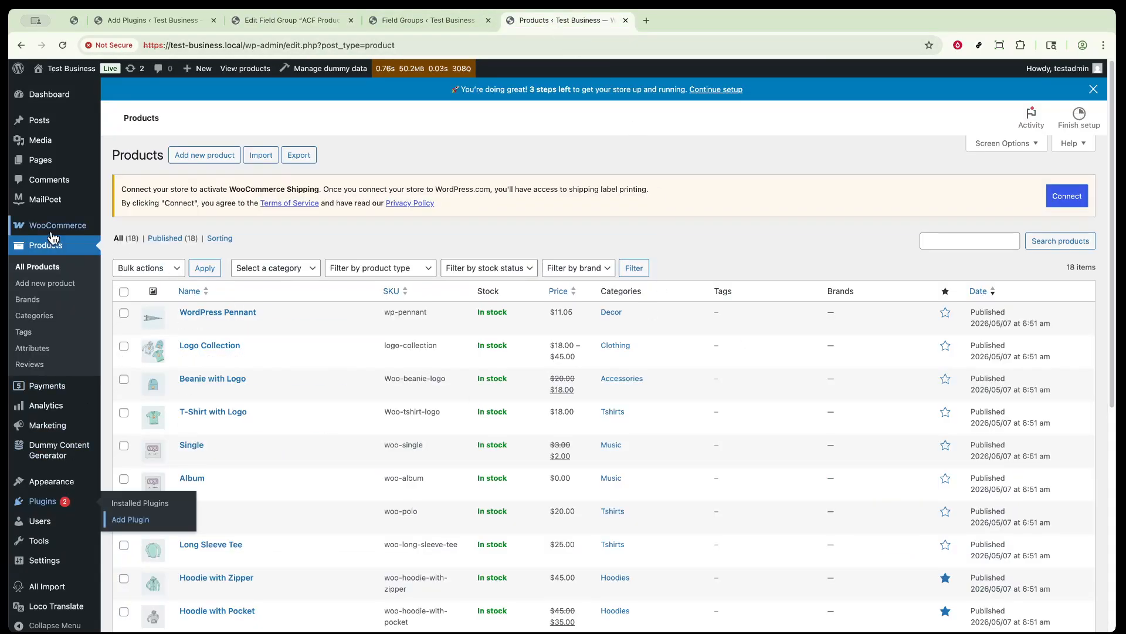
pyautogui.moveTo(342, 329)
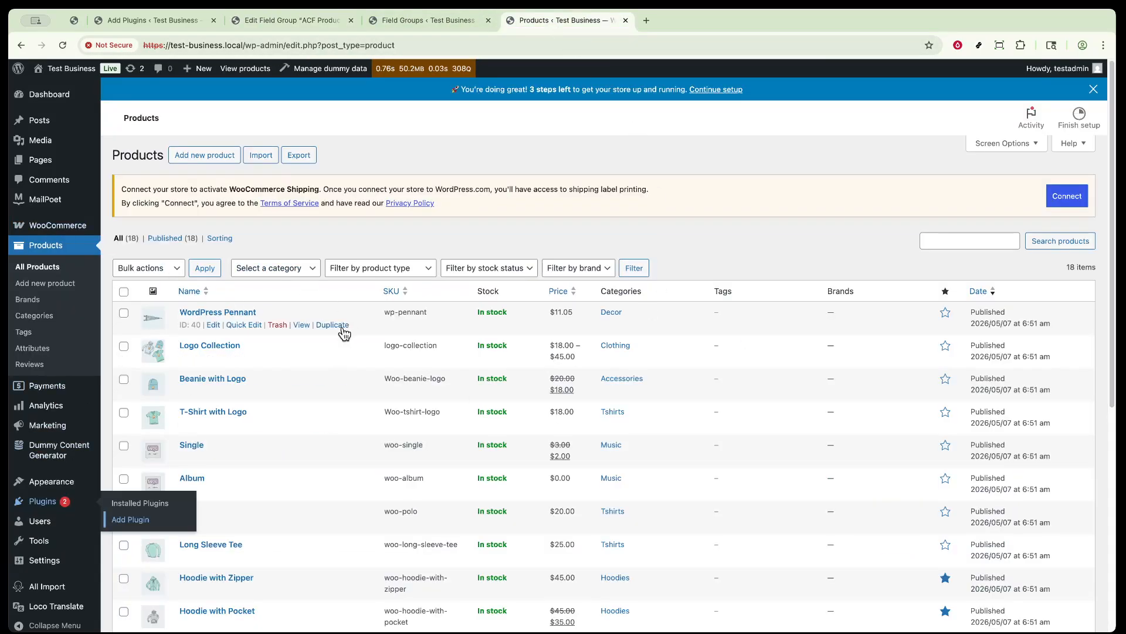
pyautogui.click(213, 324)
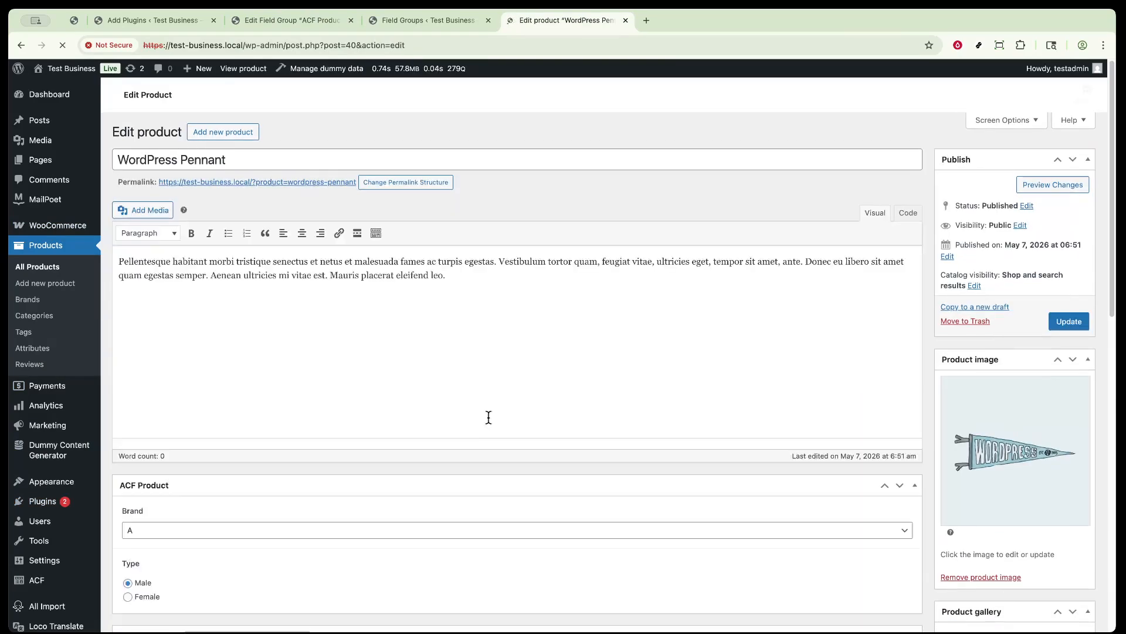
pyautogui.scroll(-2, 487, 425)
pyautogui.scroll(-4, 488, 422)
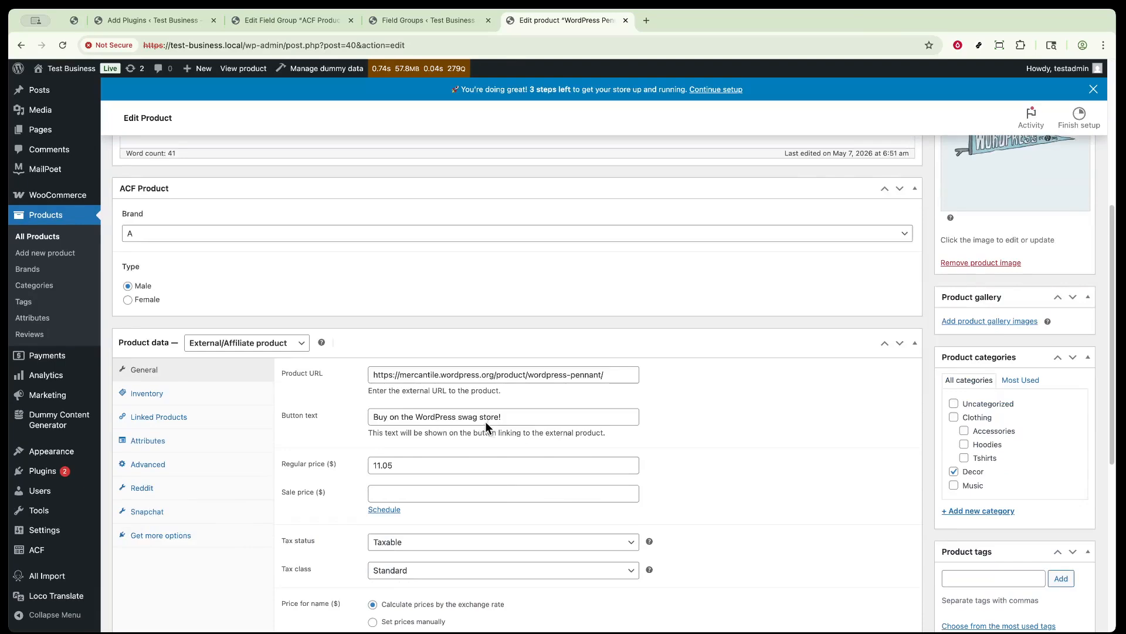
# Set the product's Brand field to B and its Type field to Female.
pyautogui.click(208, 258)
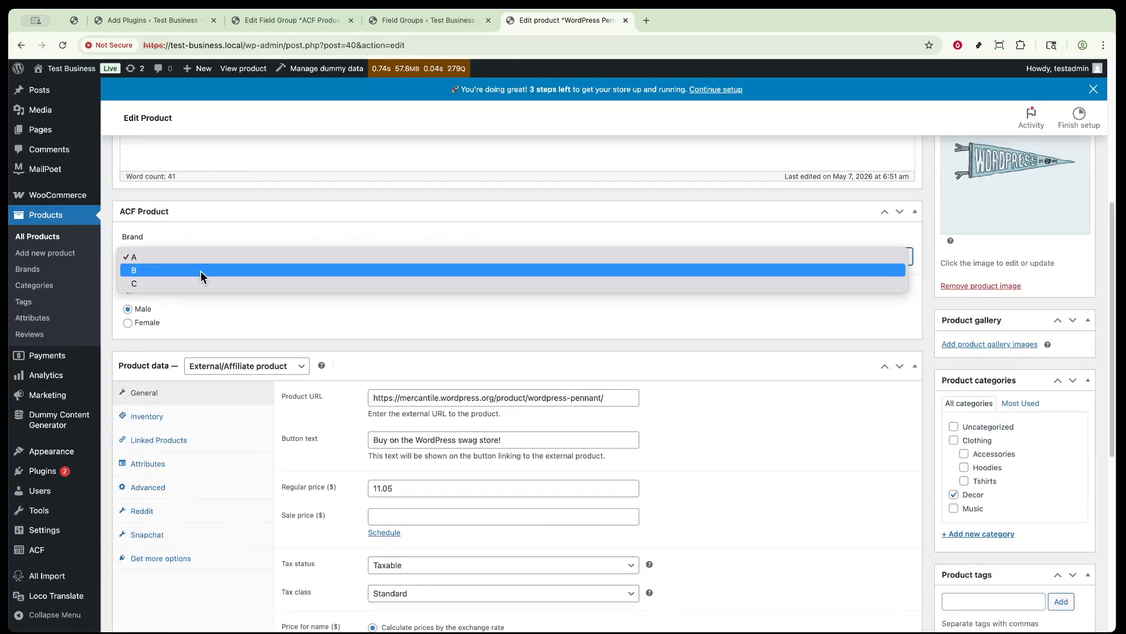
pyautogui.click(205, 269)
pyautogui.click(128, 324)
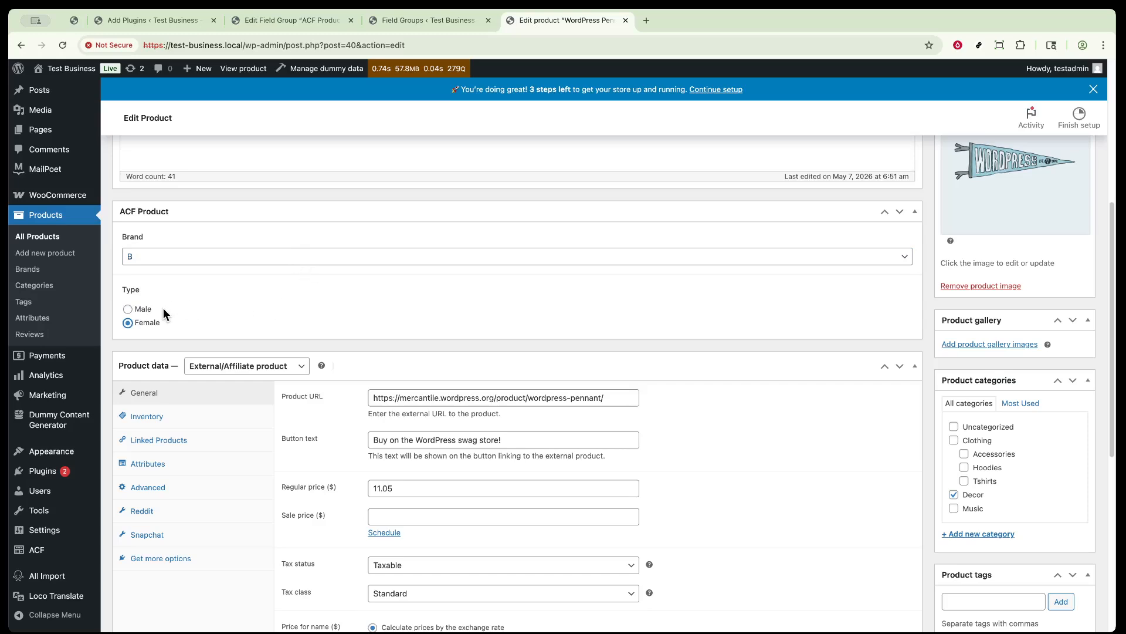
pyautogui.click(425, 327)
pyautogui.scroll(-7, 806, 319)
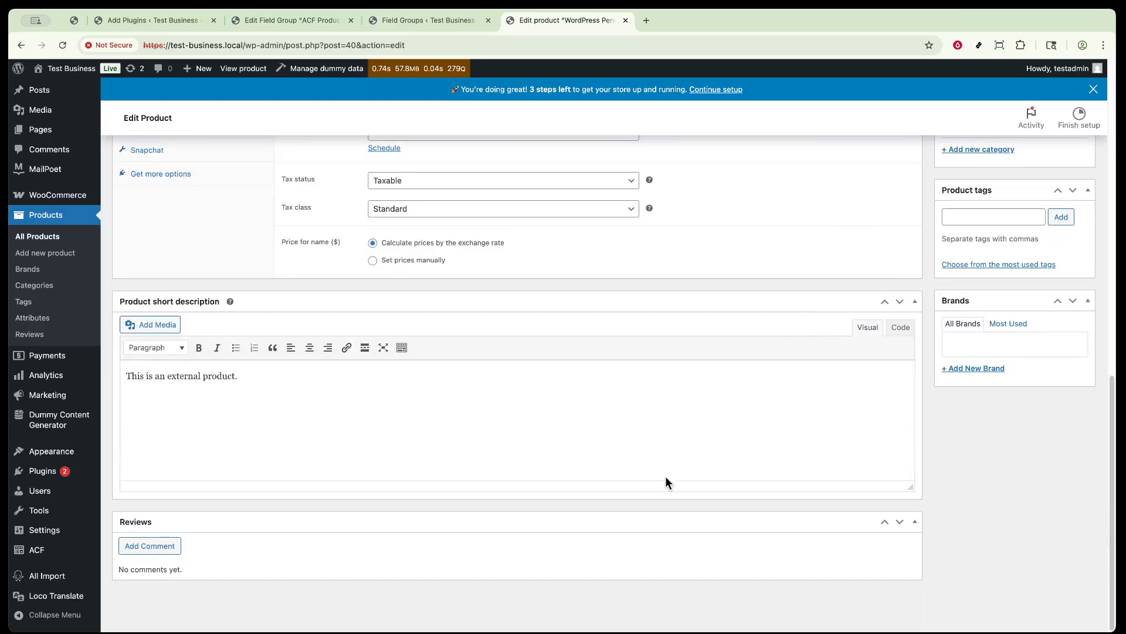
pyautogui.scroll(7, 665, 476)
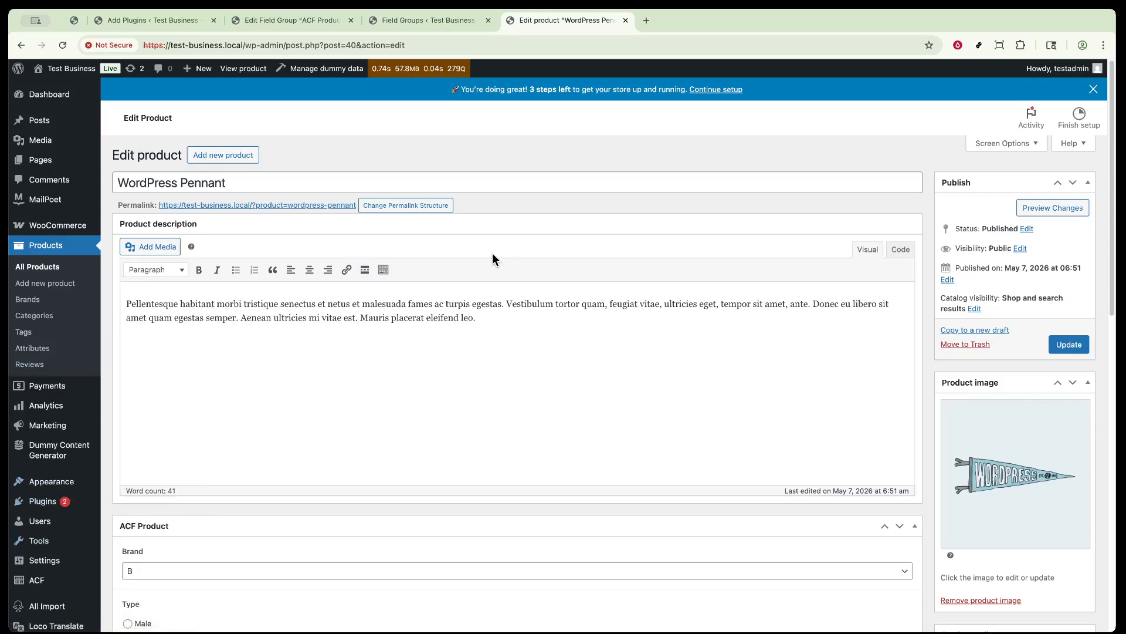
pyautogui.scroll(-15, 493, 259)
pyautogui.scroll(15, 531, 293)
pyautogui.scroll(-2, 105, 439)
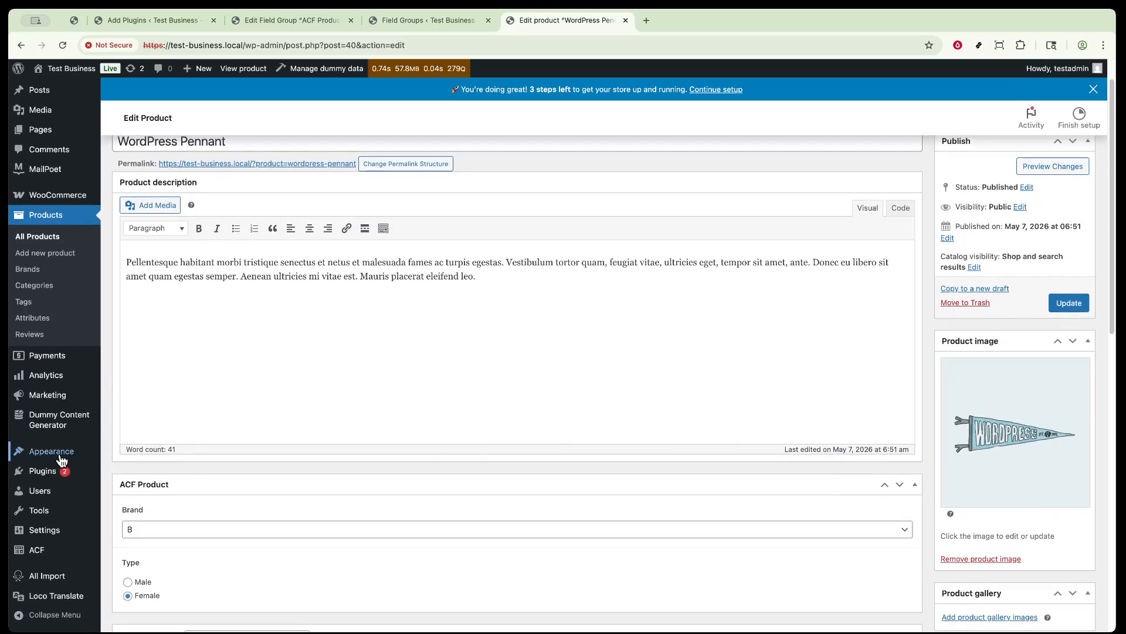
# Open the site editor in a new browser tab and open WooCommerce's Single Product template for editing.
pyautogui.moveTo(59, 455)
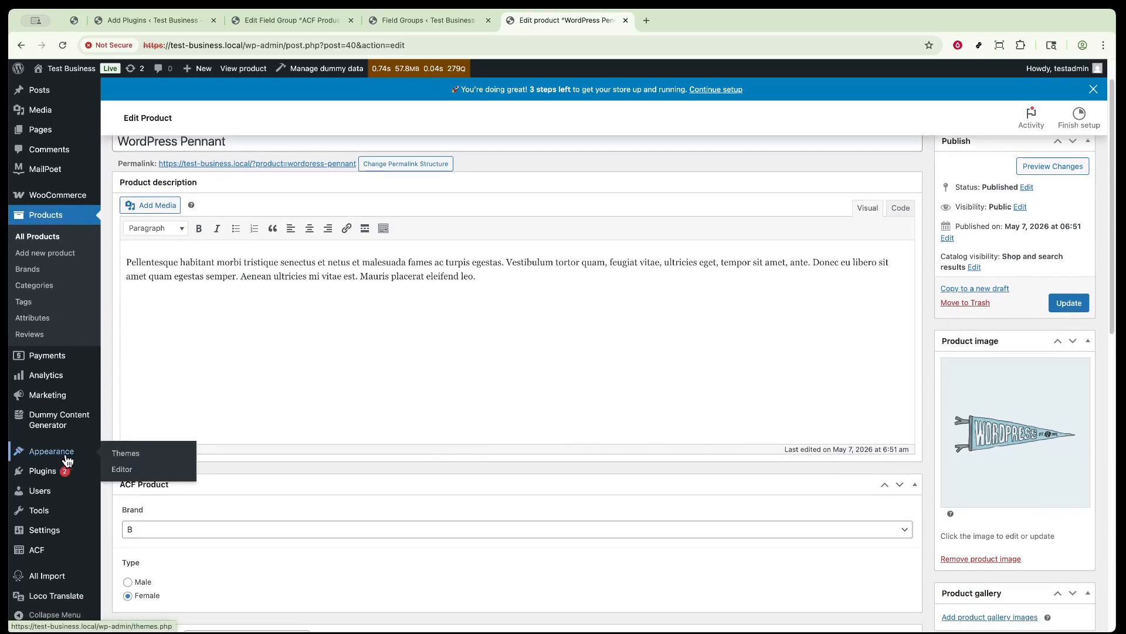
pyautogui.keyDown('super'); pyautogui.click(130, 473); pyautogui.keyUp('super')
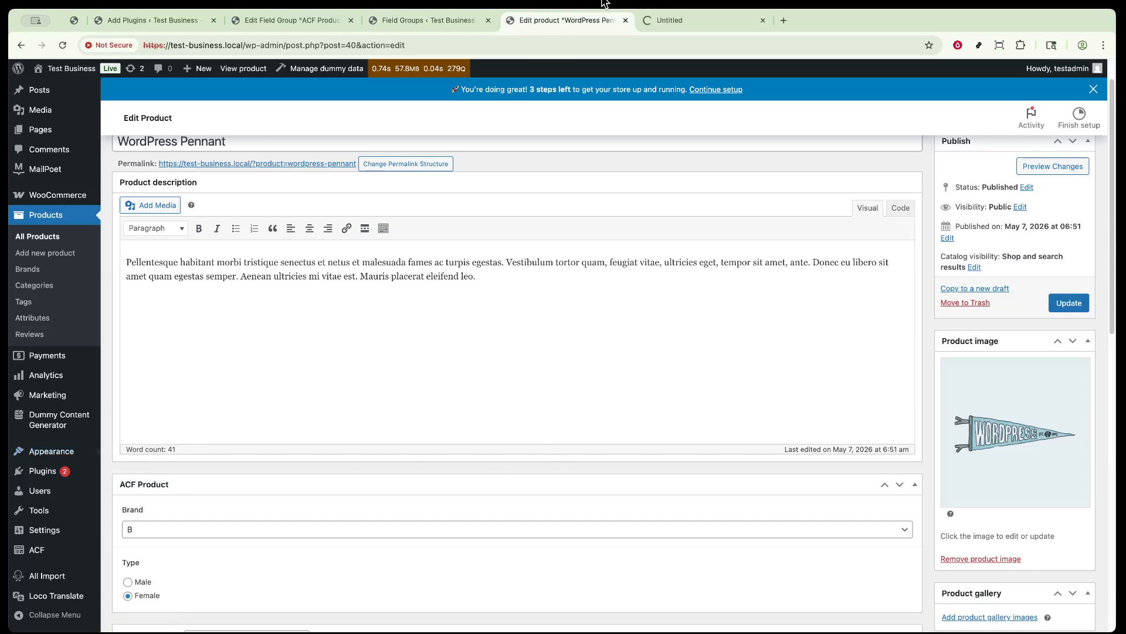
pyautogui.click(706, 21)
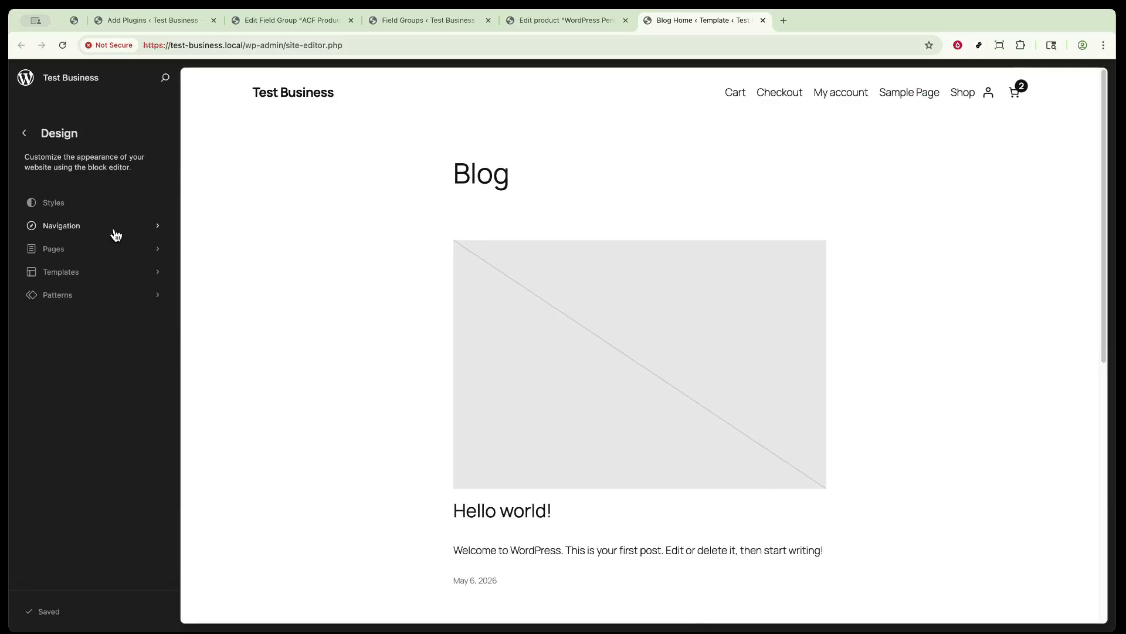
pyautogui.click(96, 275)
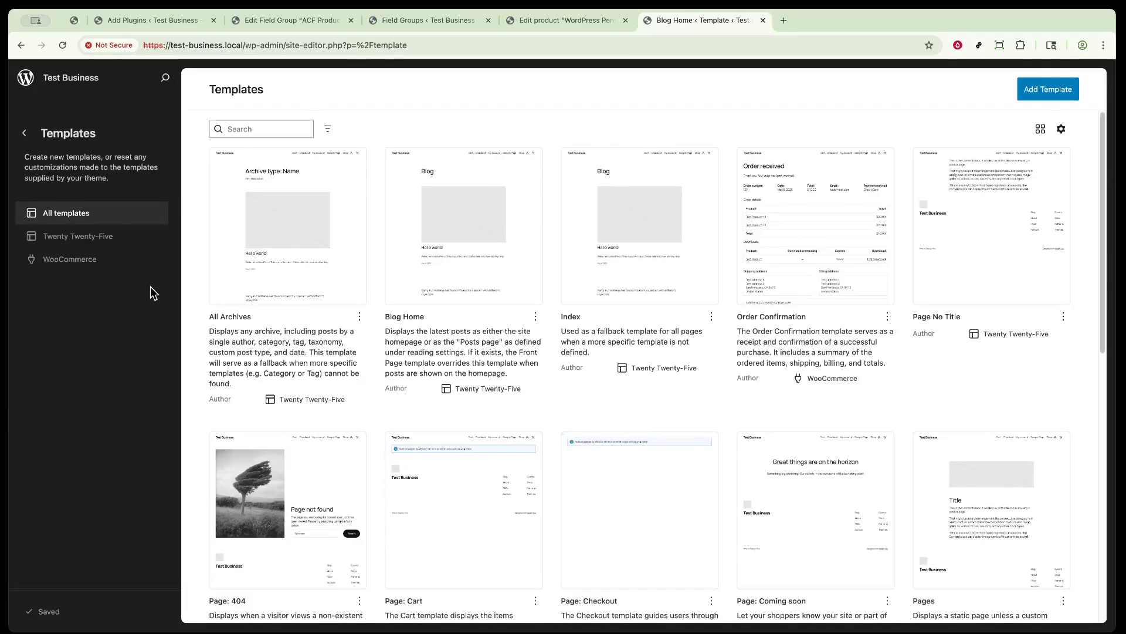
pyautogui.click(96, 264)
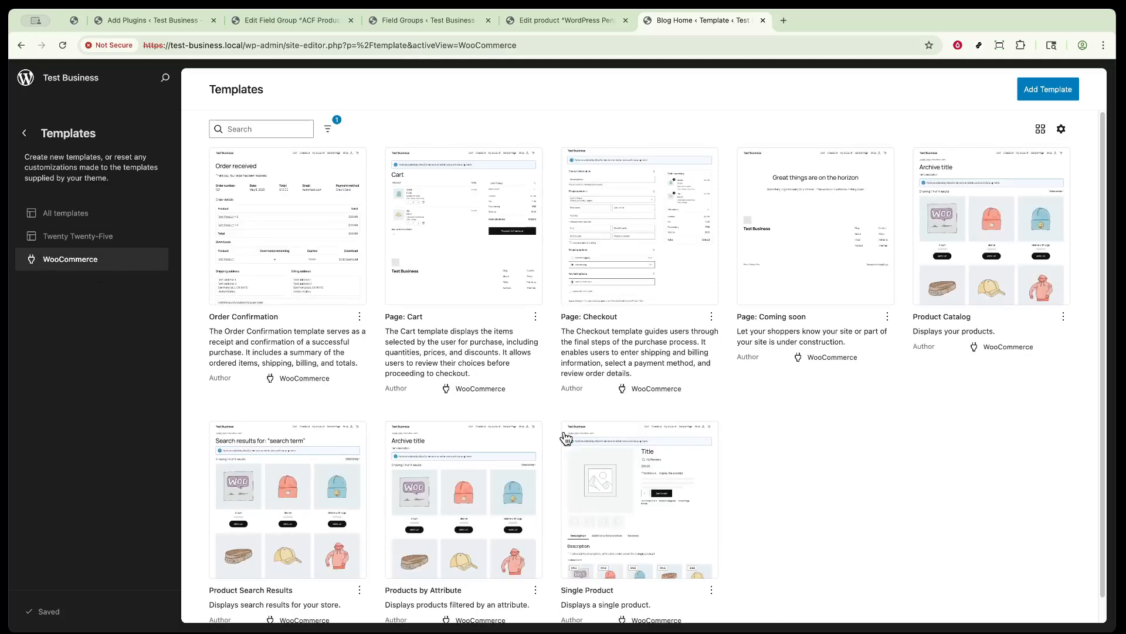
pyautogui.scroll(-1, 275, 293)
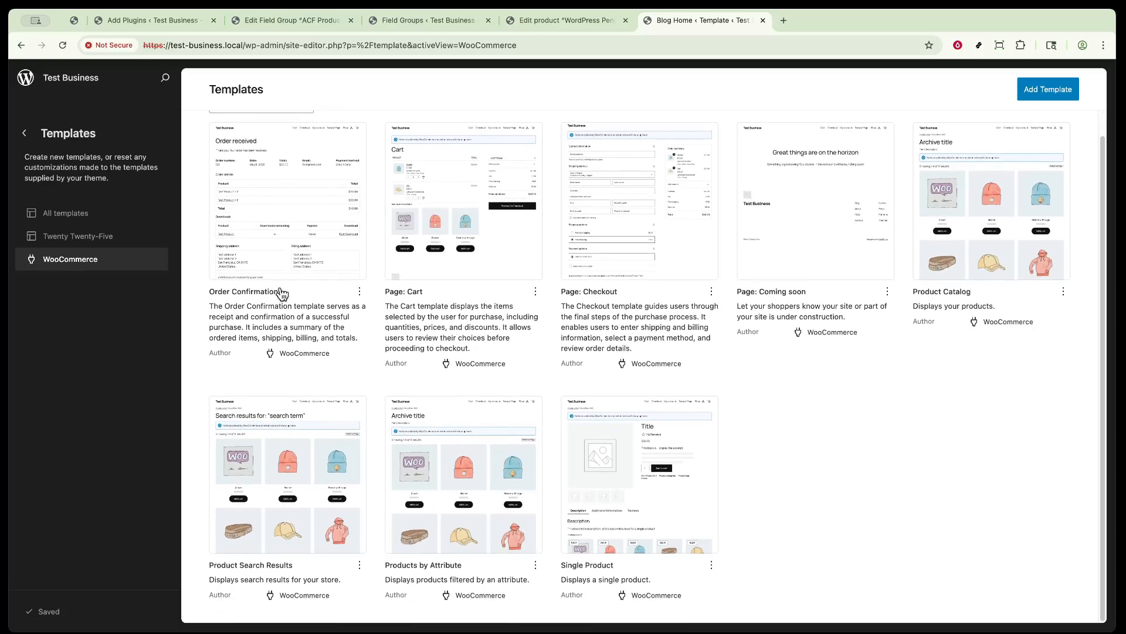
pyautogui.click(636, 475)
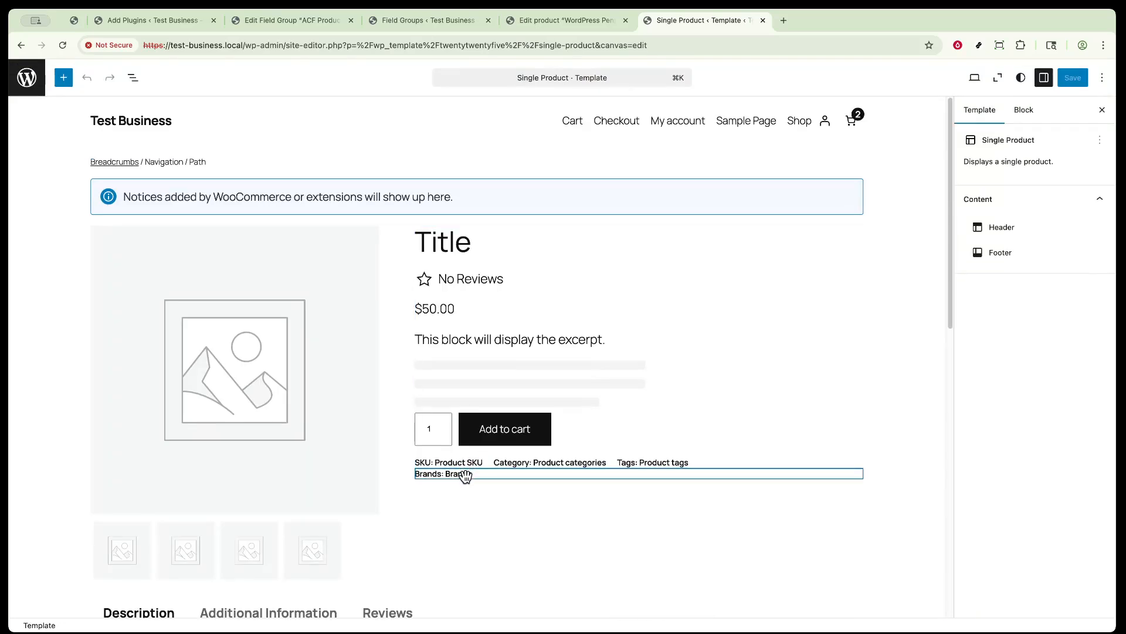
# Select the column that holds the product title, price and meta details in the template.
pyautogui.click(464, 475)
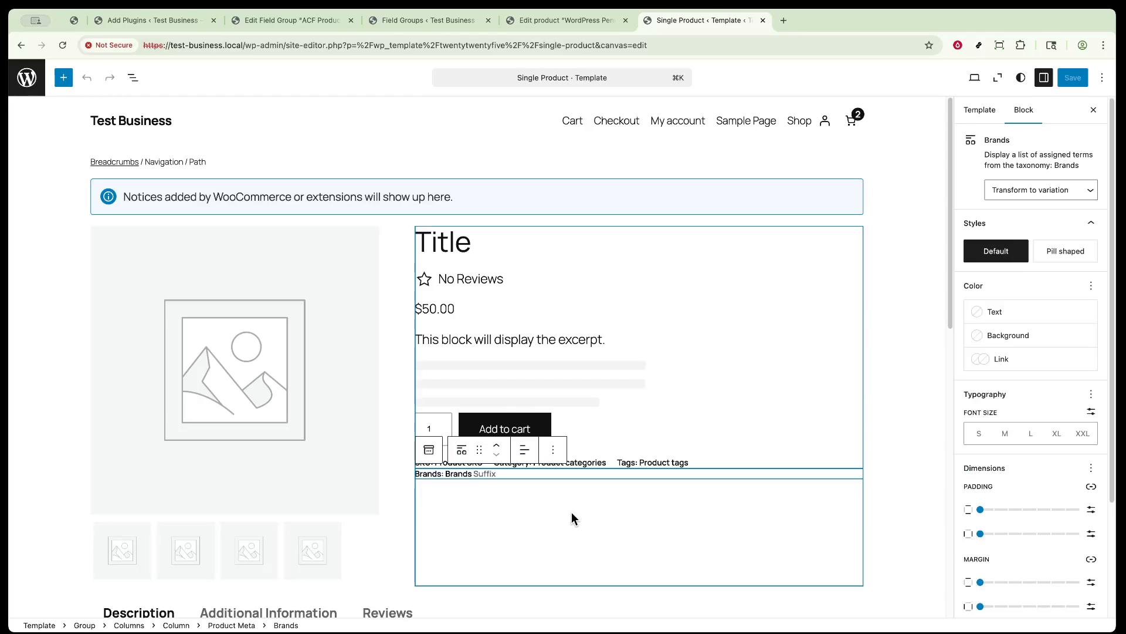
pyautogui.click(572, 514)
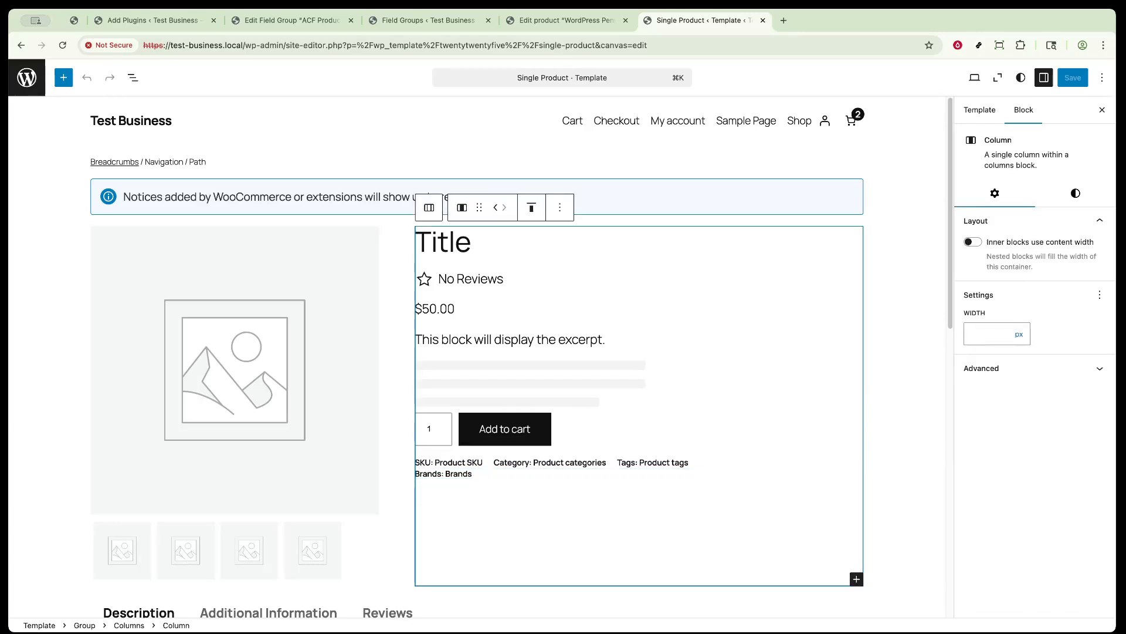